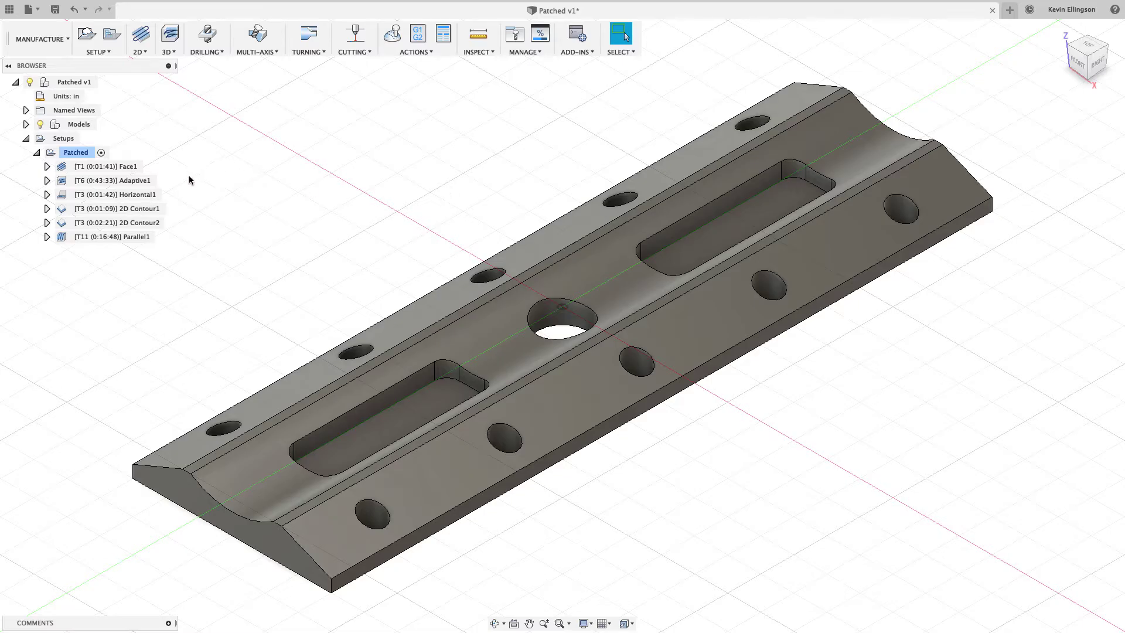
Display the Adaptive1 toolpath from the Patched setup over the part.
click(133, 182)
Inspect the Adaptive1 toolpath up close around the holes, then hide it.
scroll(502, 301, up, 10)
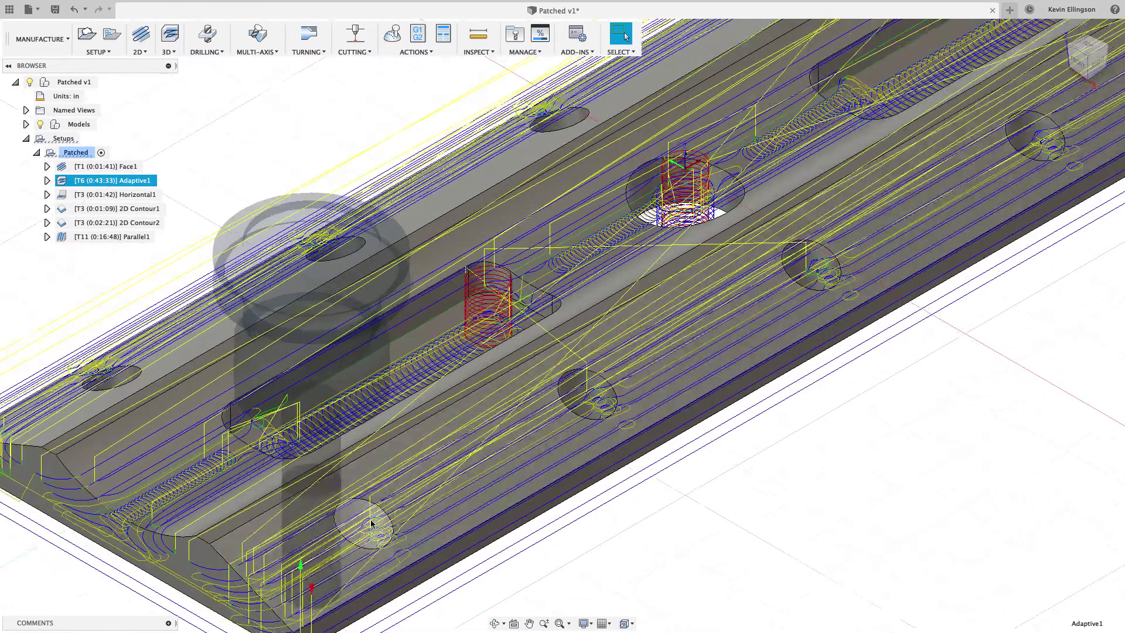
scroll(501, 302, up, 4)
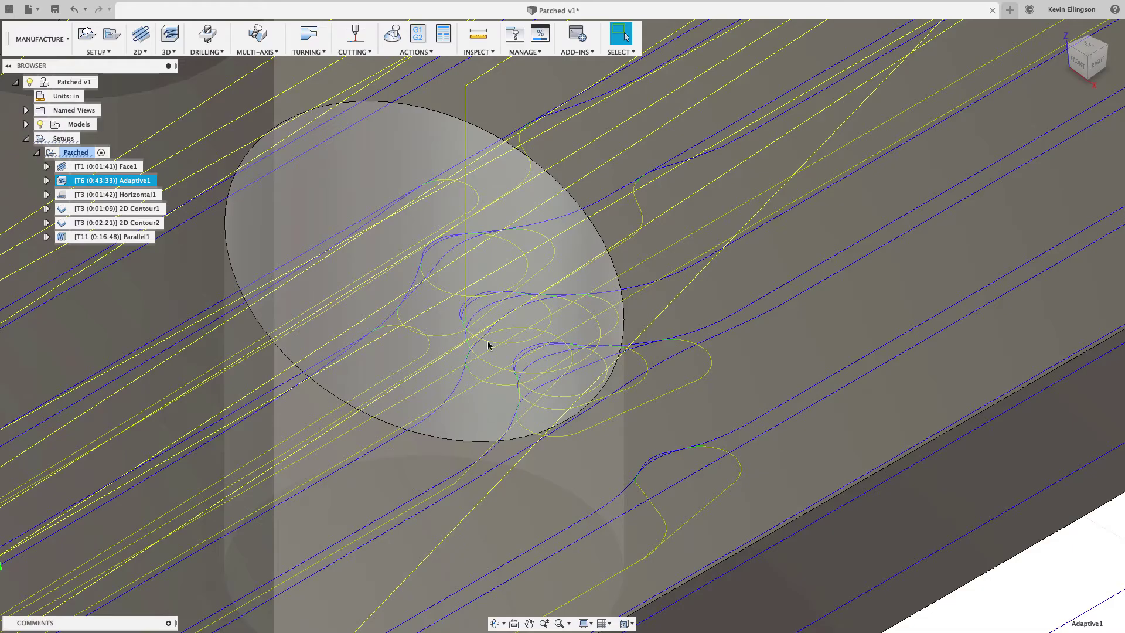
scroll(488, 345, down, 3)
scroll(488, 324, down, 6)
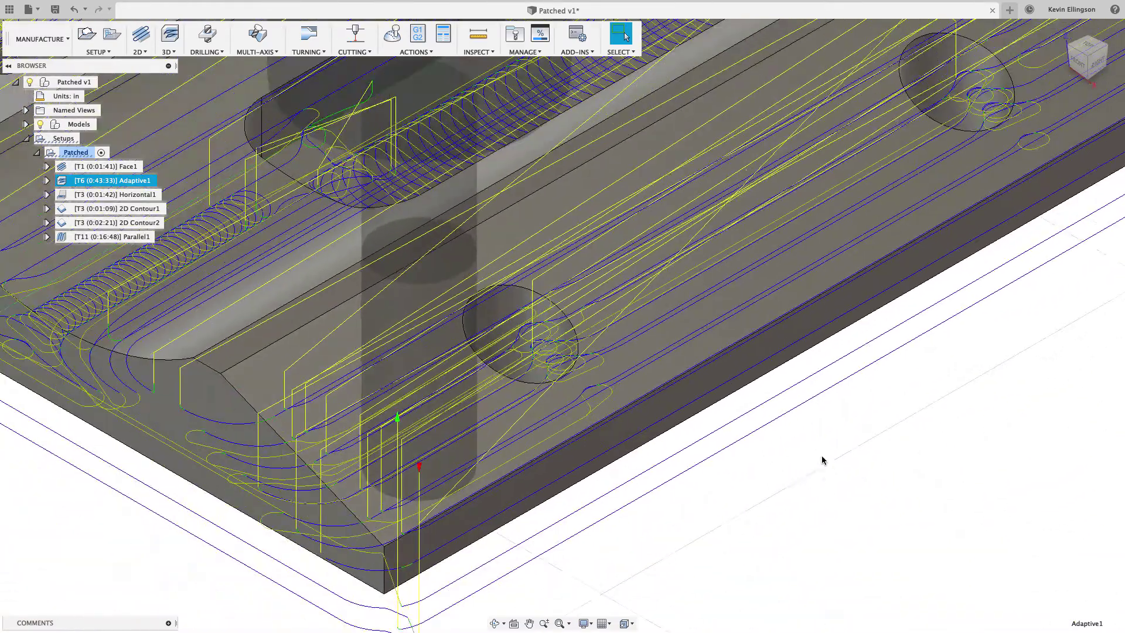
scroll(828, 458, down, 10)
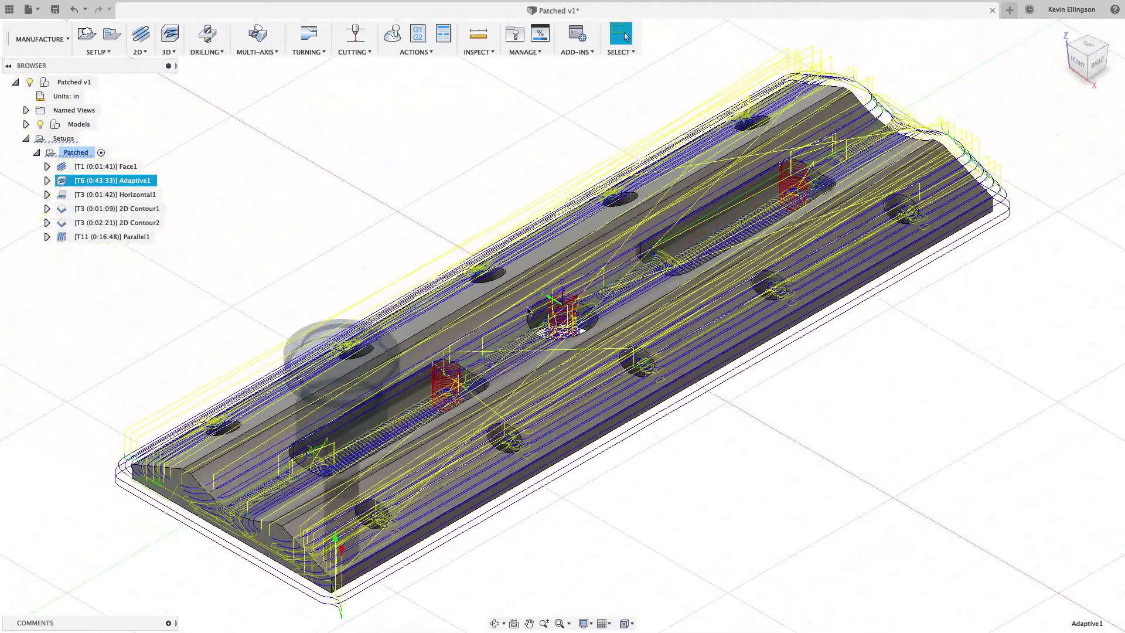
click(252, 220)
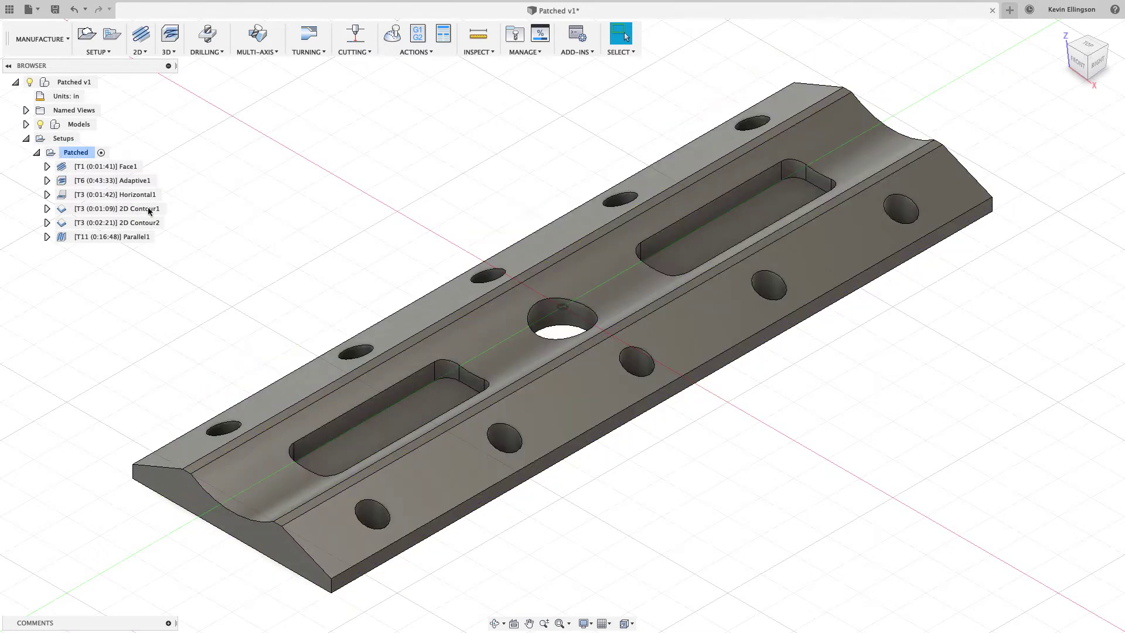
Show and inspect the Parallel1 toolpath at the holes, then hide it and zoom out.
click(138, 236)
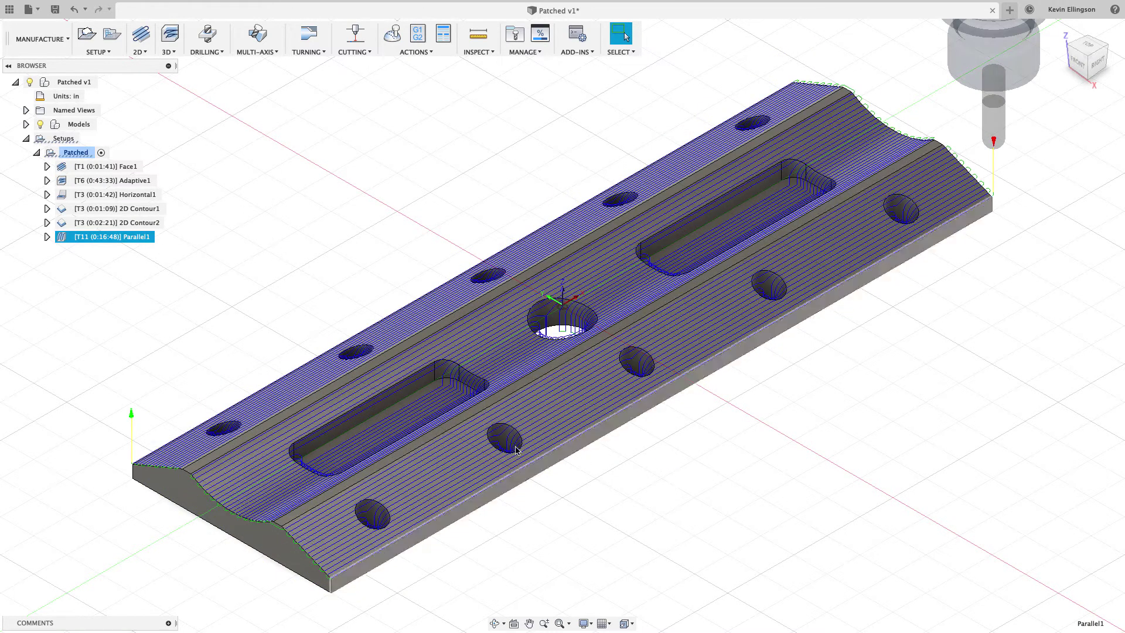
scroll(516, 450, up, 5)
scroll(516, 409, down, 2)
middle_drag(515, 409, 579, 326)
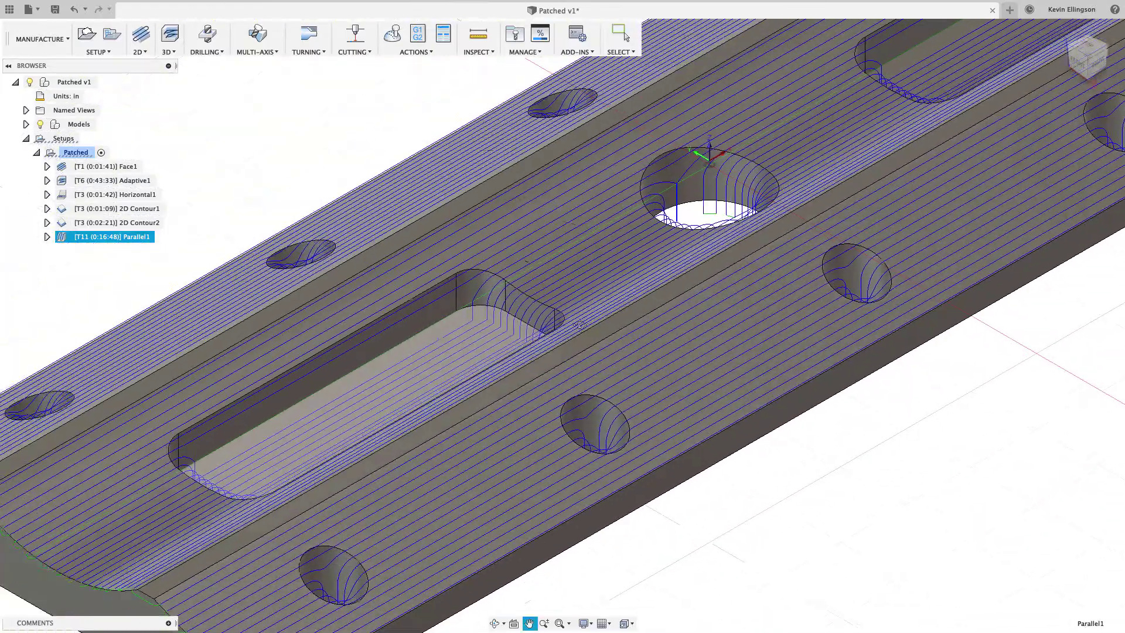
scroll(579, 326, up, 2)
scroll(482, 356, down, 2)
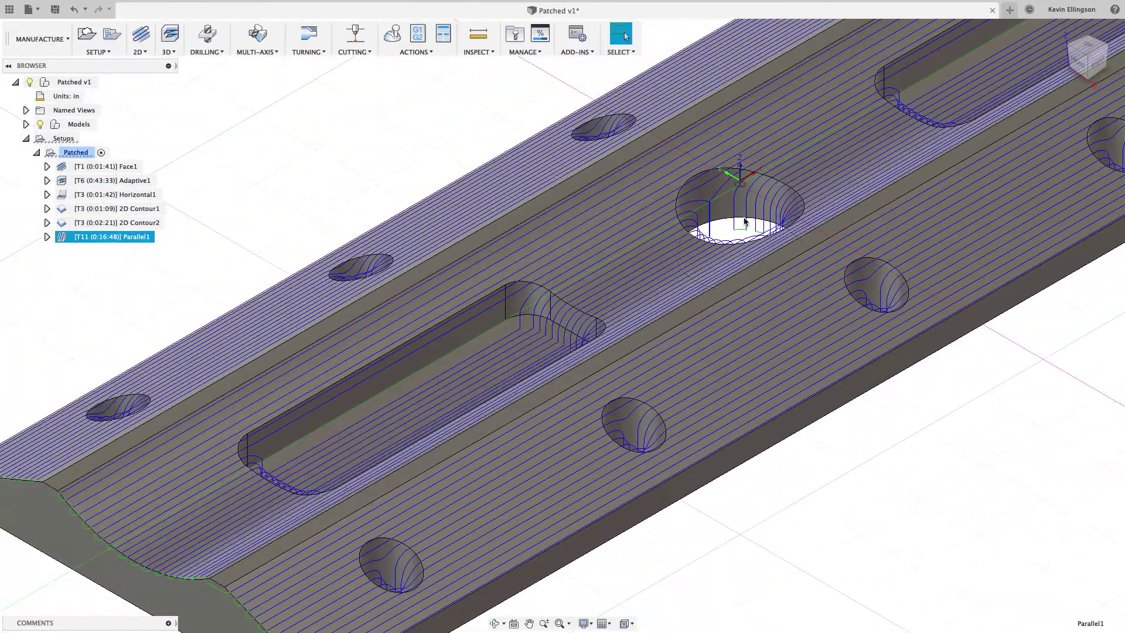
click(814, 535)
scroll(818, 541, down, 3)
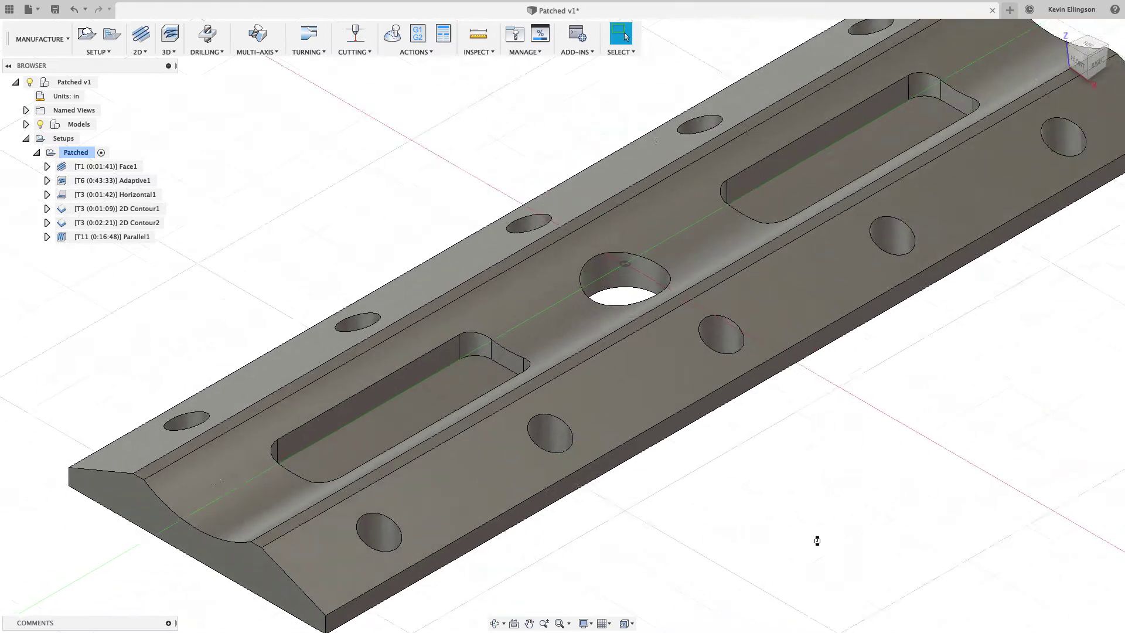
scroll(817, 541, down, 3)
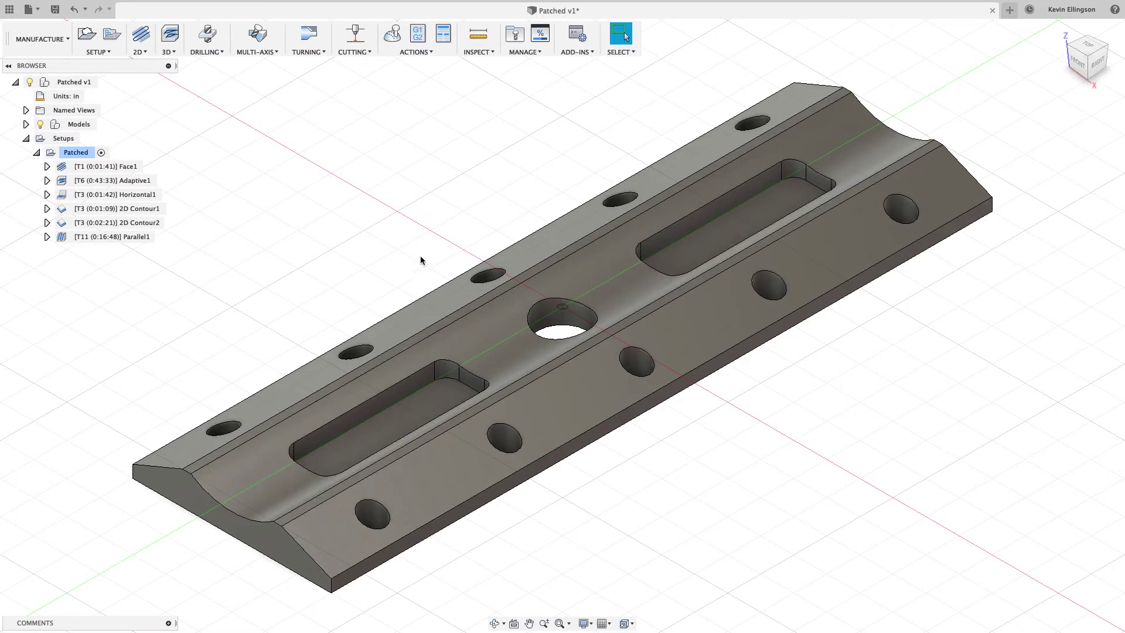
Show Parallel1's toolpath, open its settings, and cancel without changes.
click(136, 237)
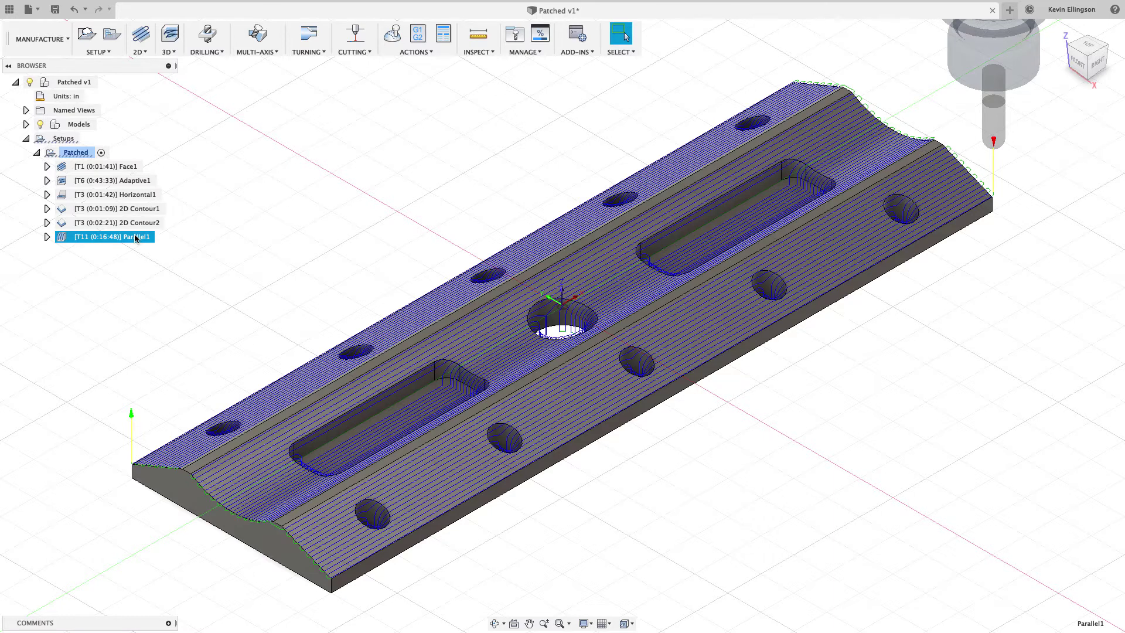
right_click(136, 237)
click(196, 245)
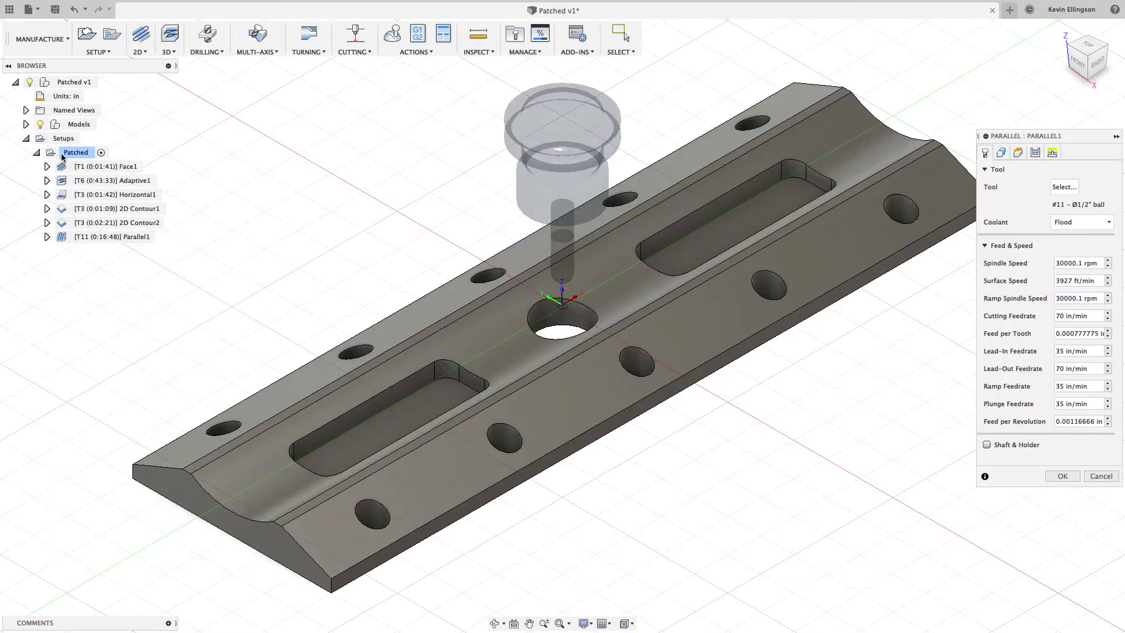
click(1101, 476)
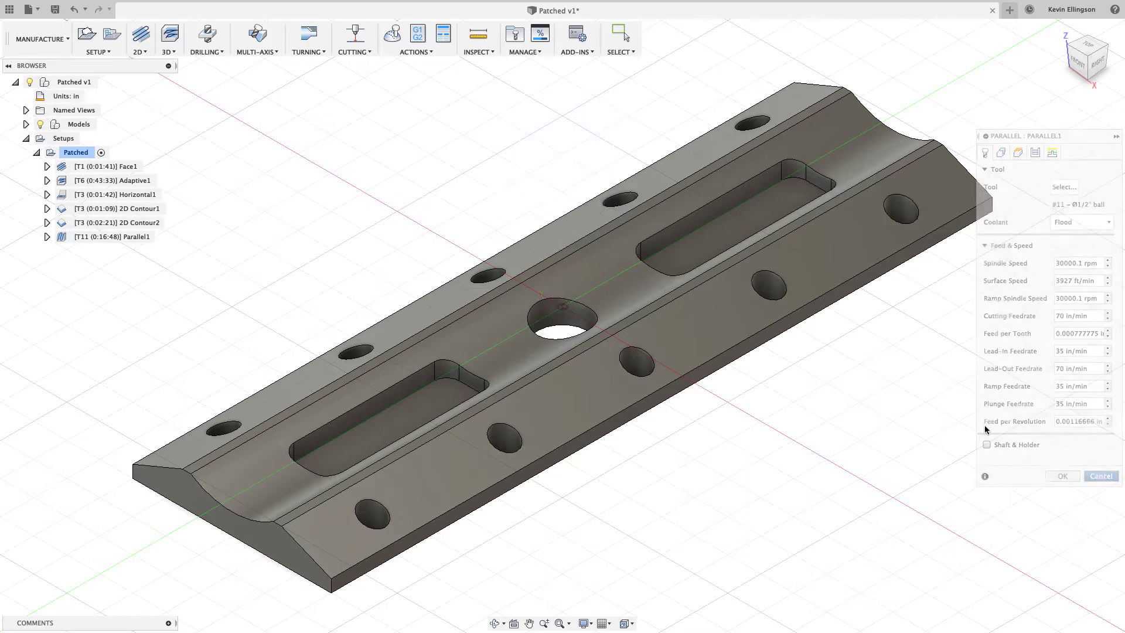
Expand Models > Patched v1:1 > Bodies to list Body1 through Body15.
click(26, 125)
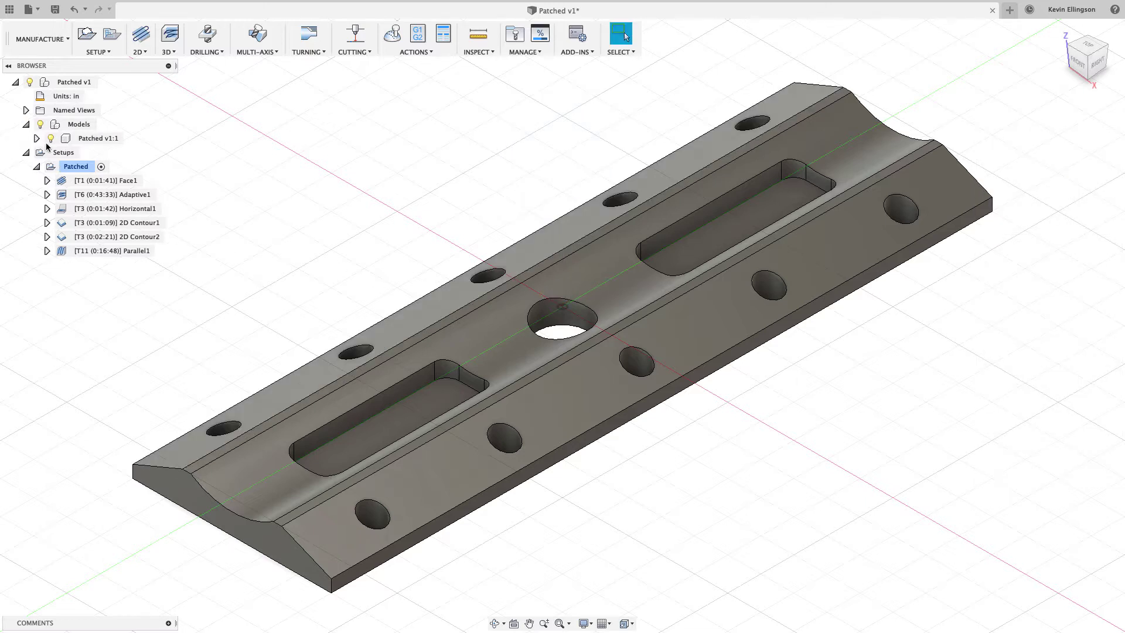
click(36, 138)
click(47, 181)
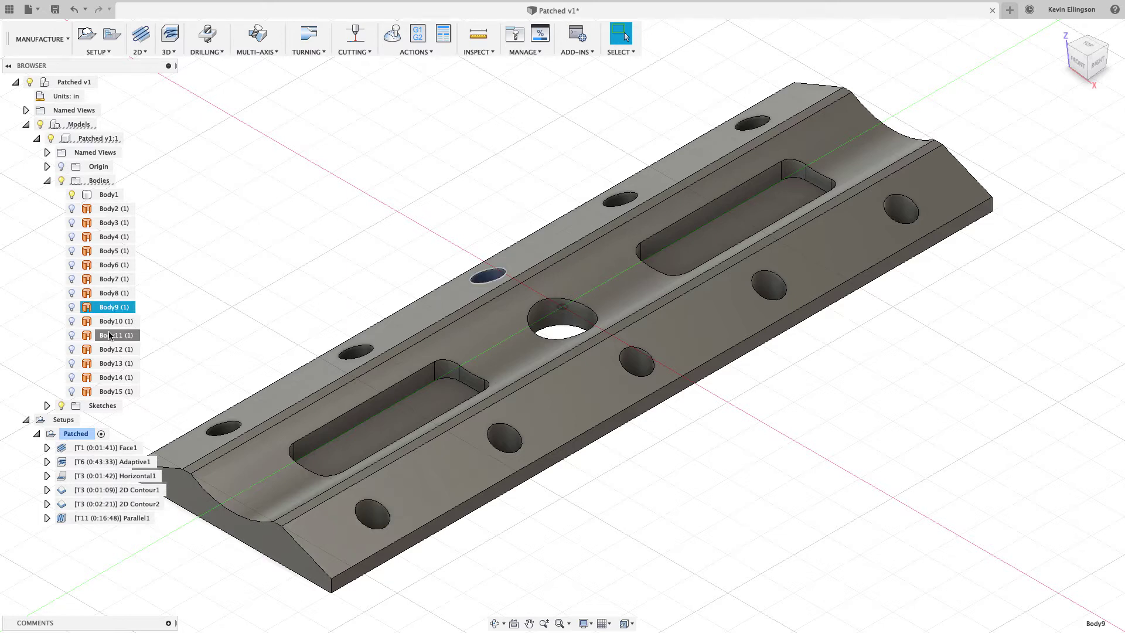
Locate Body12 and Body13, toggle Body13's visibility on and off, then redisplay Parallel1.
click(113, 349)
click(110, 364)
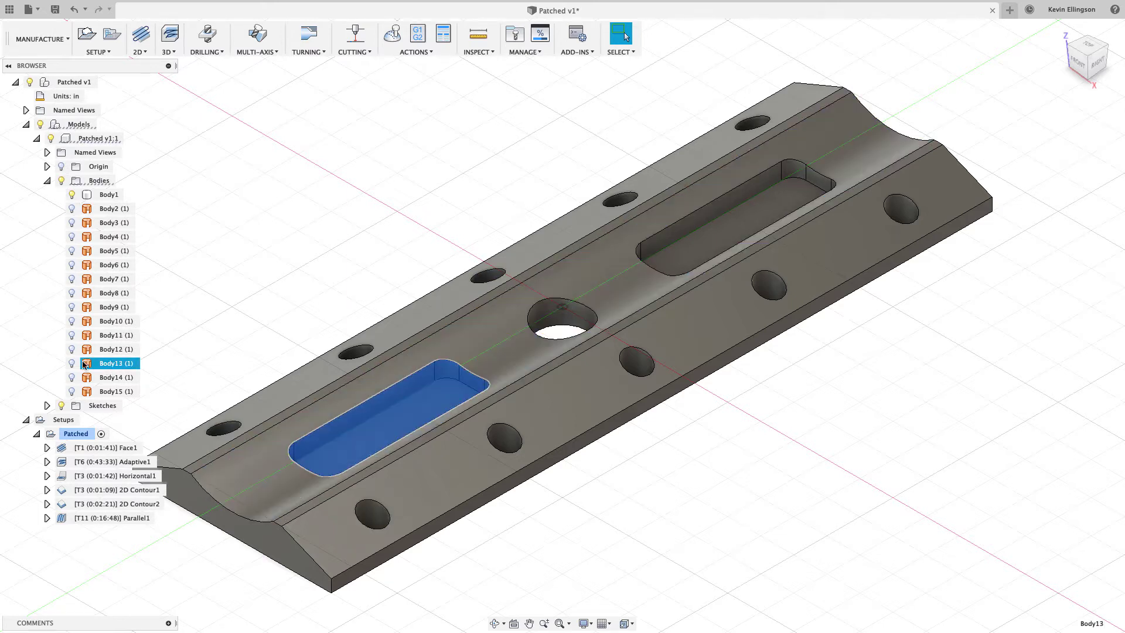
click(72, 364)
click(319, 302)
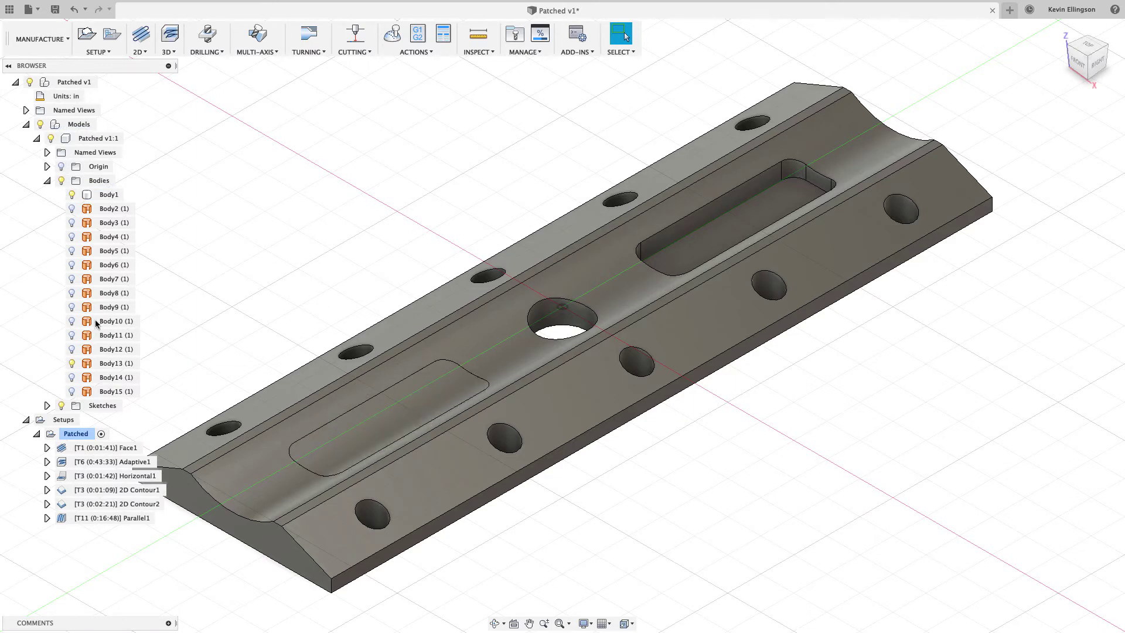
click(71, 364)
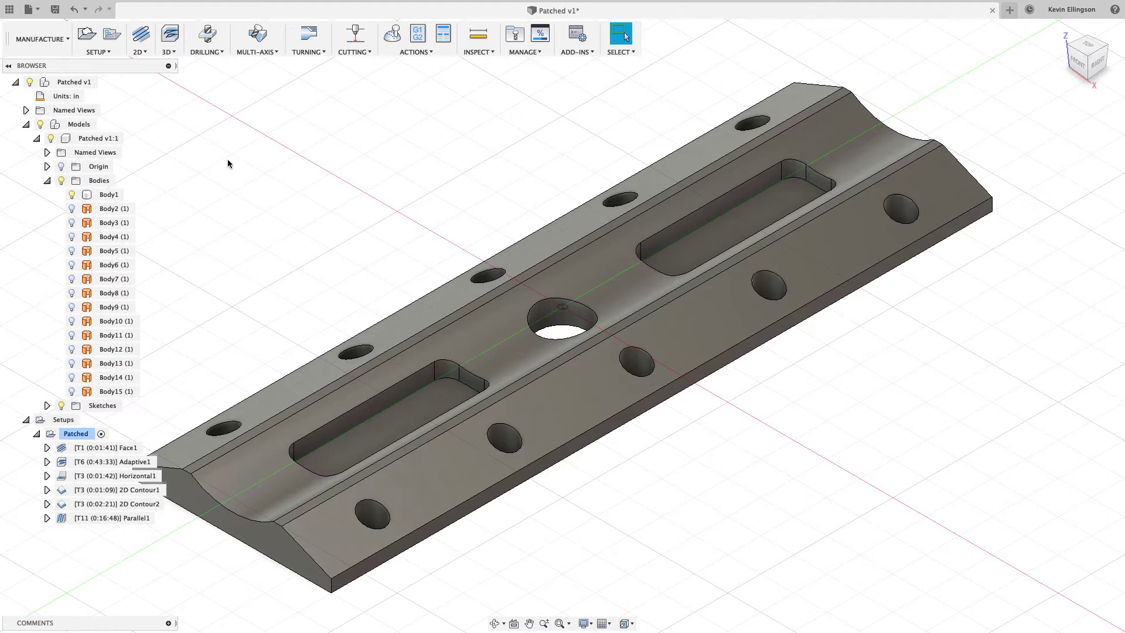
click(138, 524)
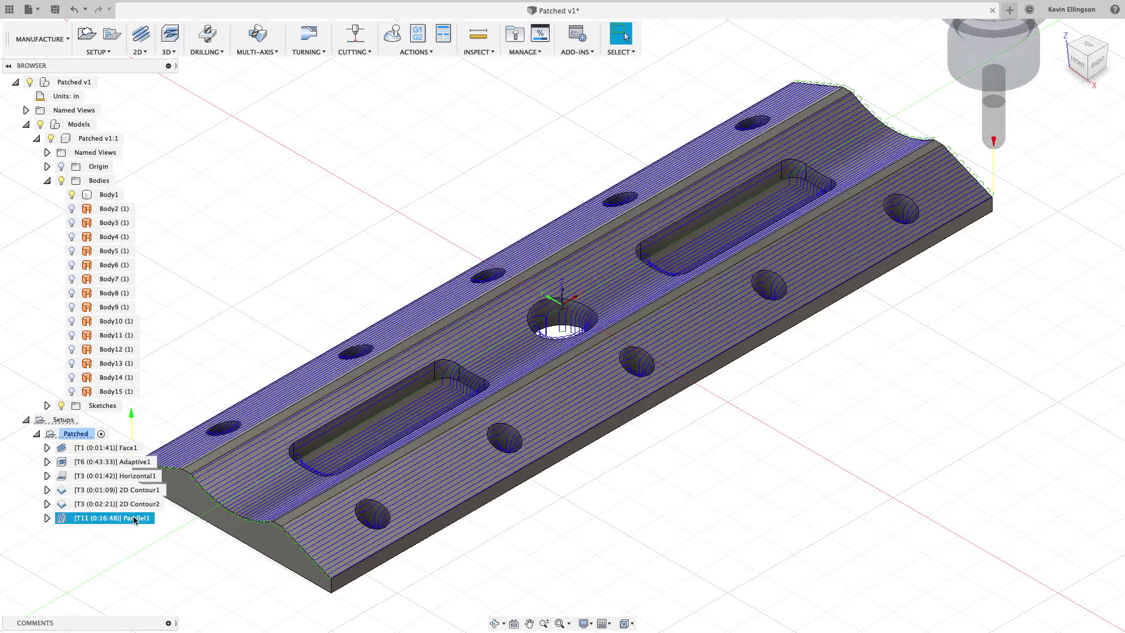
Edit Parallel1, enlarge its panel, and enable the Model option on the Geometry tab.
right_click(134, 525)
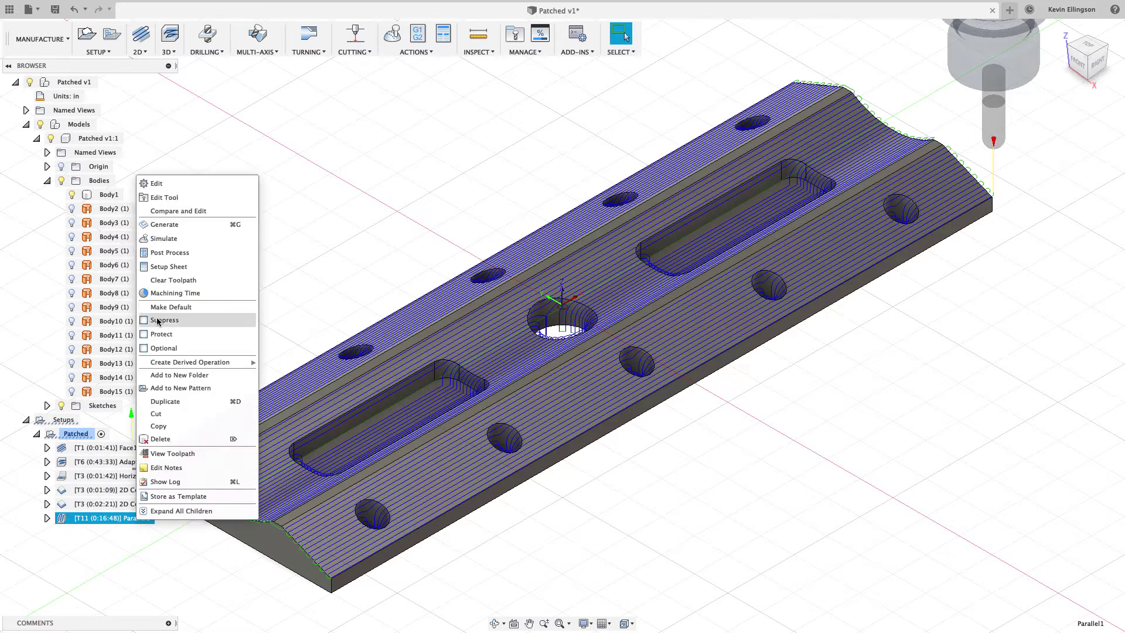
click(173, 184)
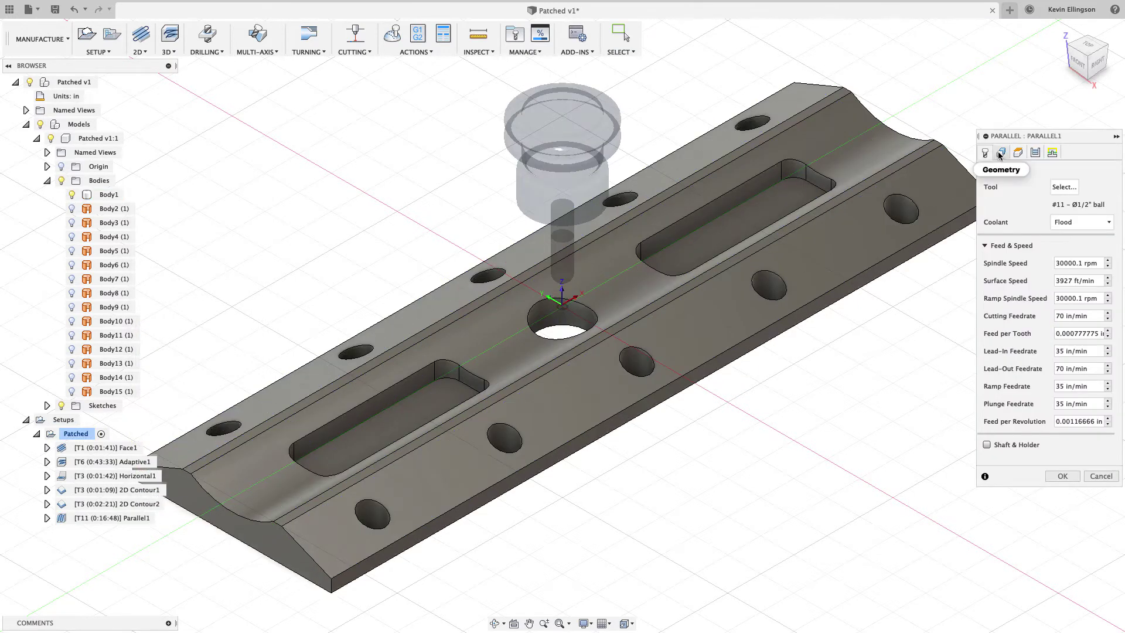
drag(979, 439, 1072, 502)
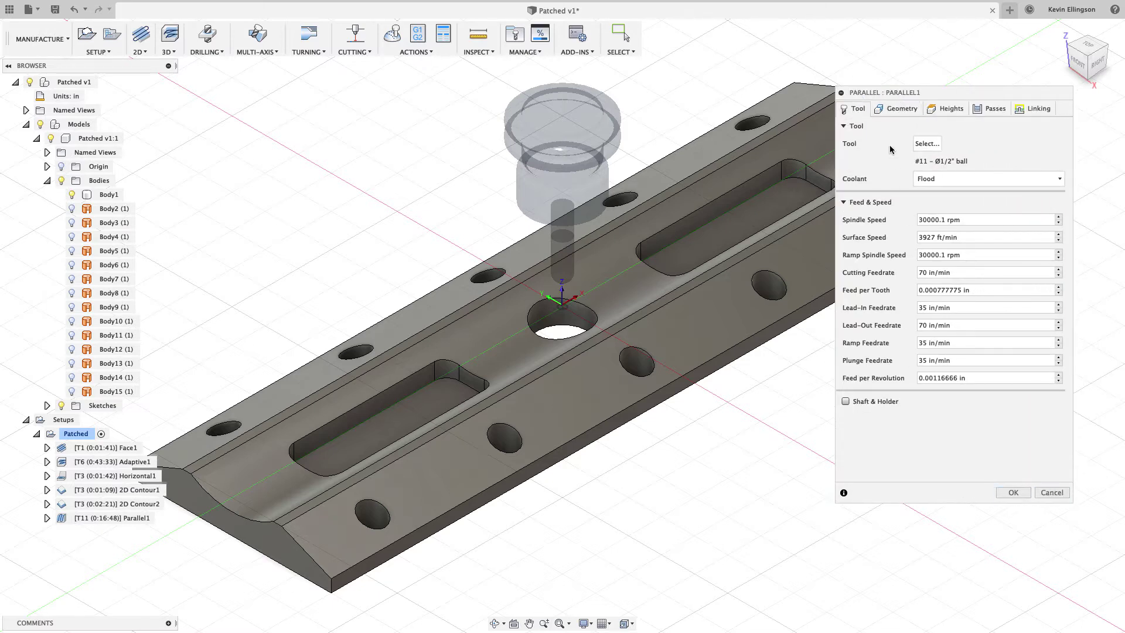
click(897, 113)
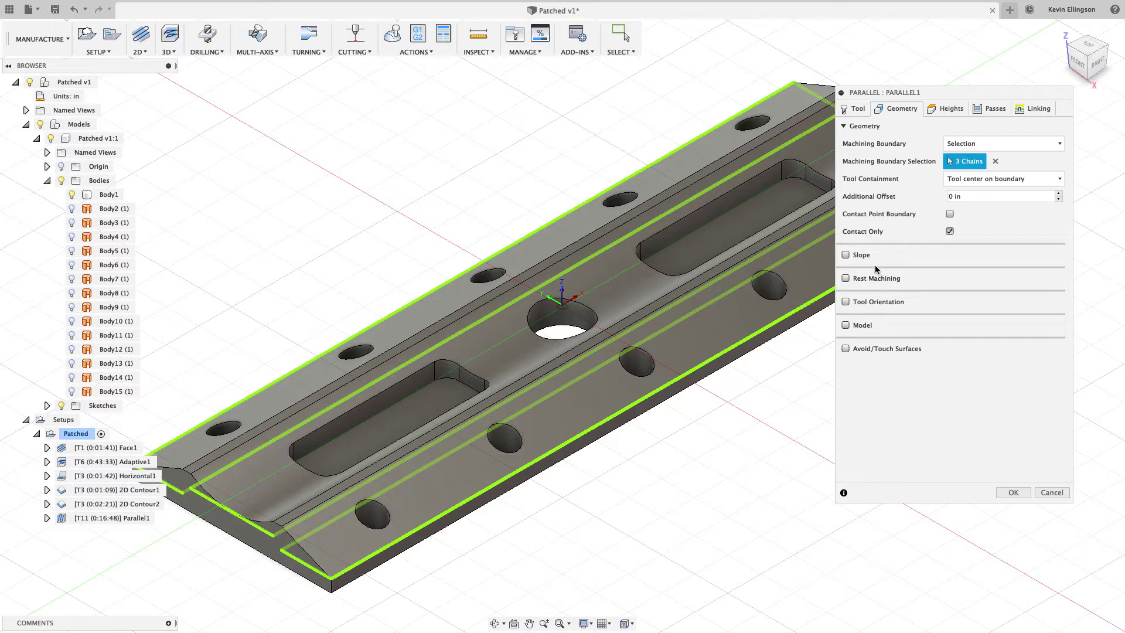
click(846, 325)
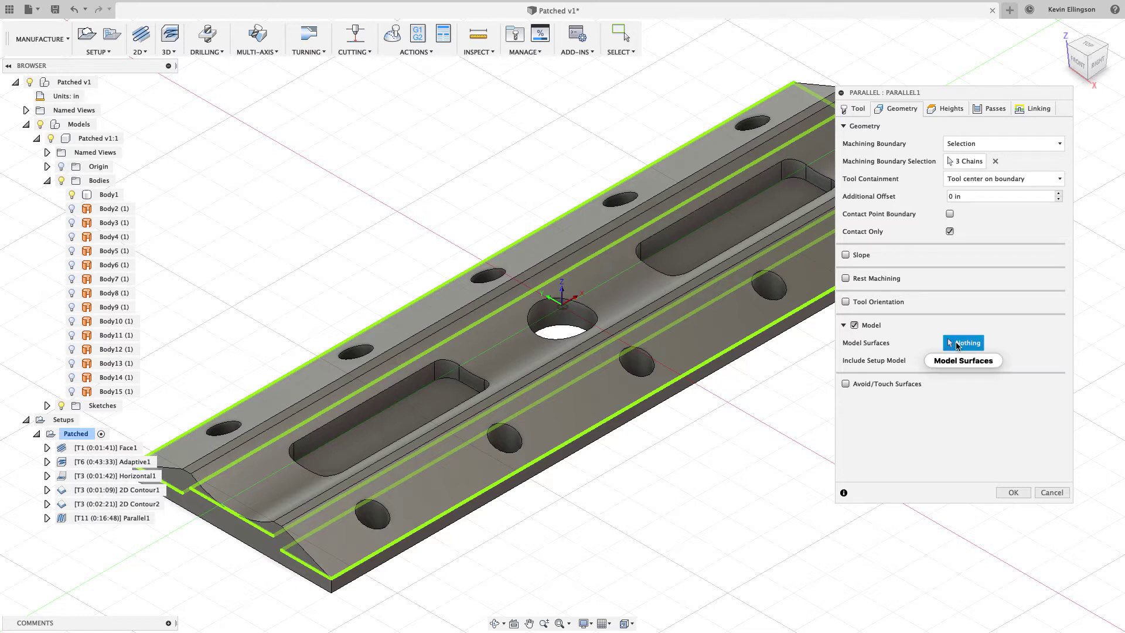
Select the patch bodies, Body2–Body15 except Body12, as Parallel1's model surfaces.
click(114, 209)
click(114, 223)
click(112, 237)
click(110, 252)
click(108, 268)
click(109, 279)
scroll(240, 273, down, 2)
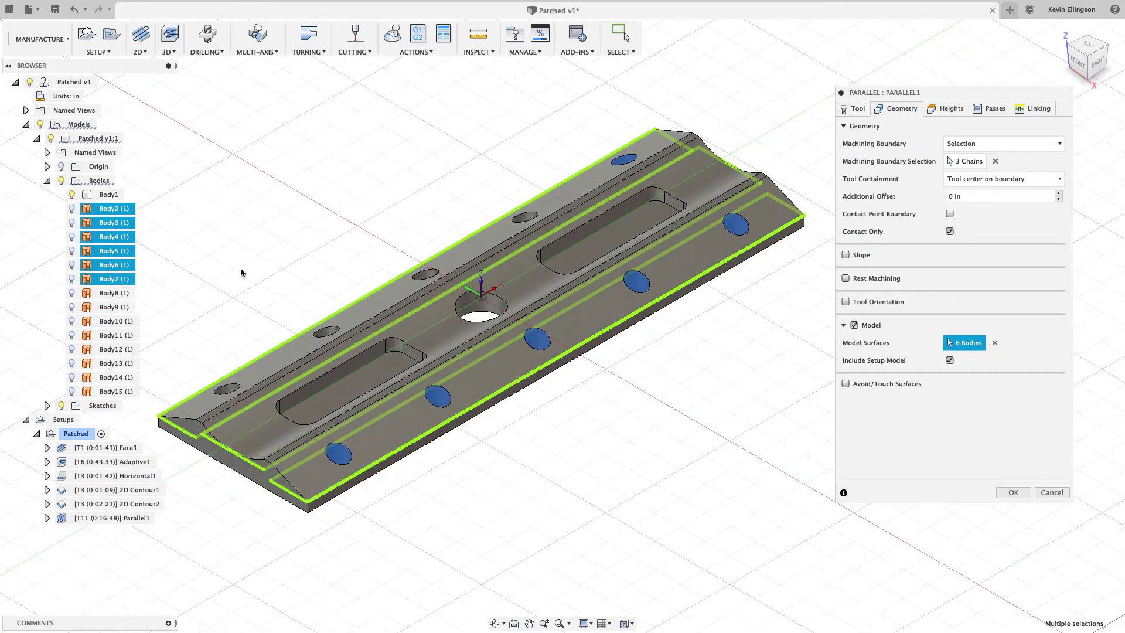
click(117, 293)
click(119, 311)
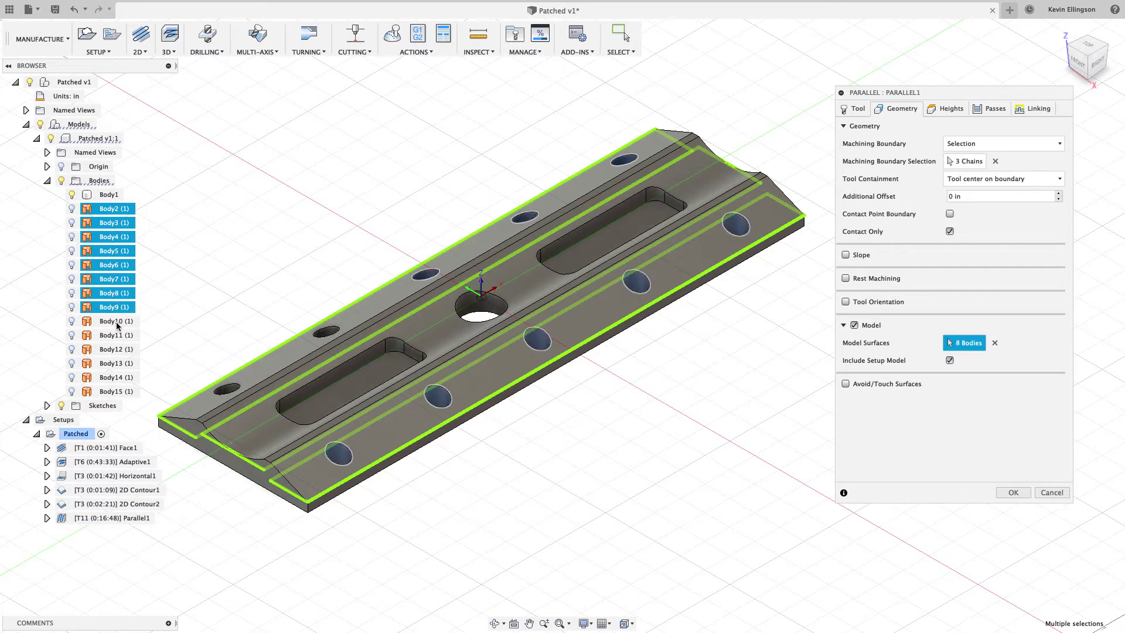
click(118, 322)
click(118, 333)
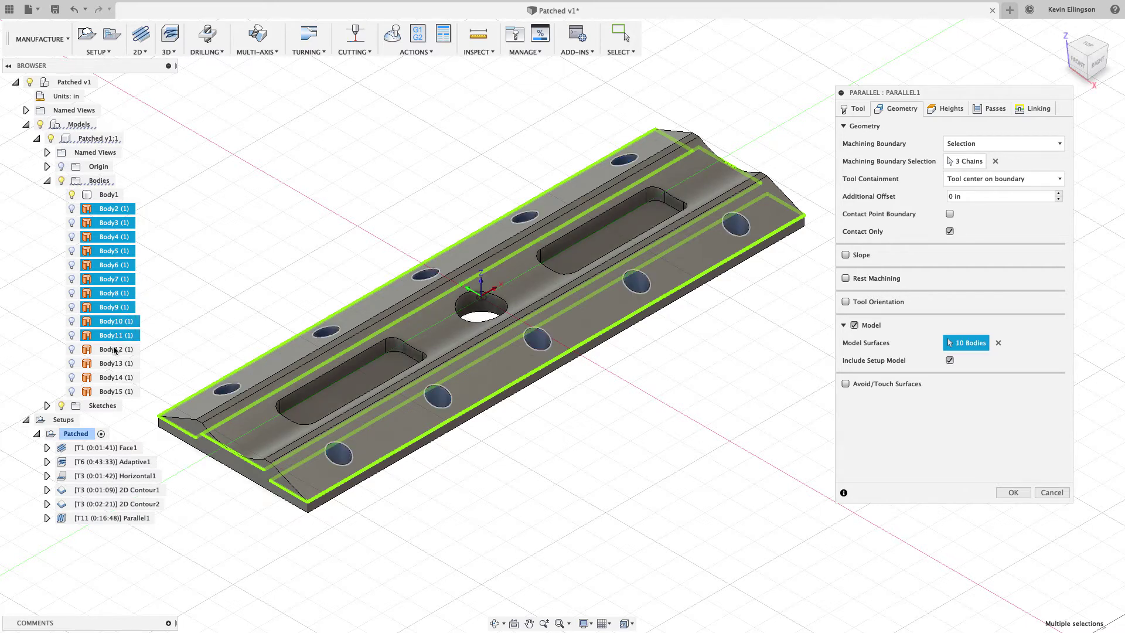
click(115, 366)
click(112, 377)
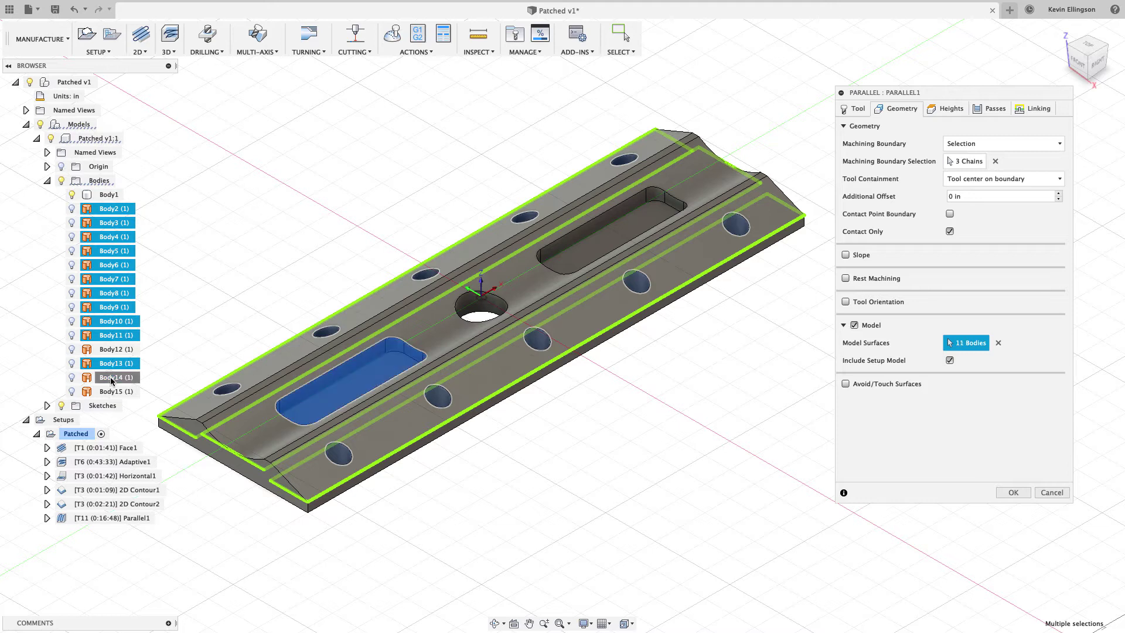
click(112, 391)
click(109, 195)
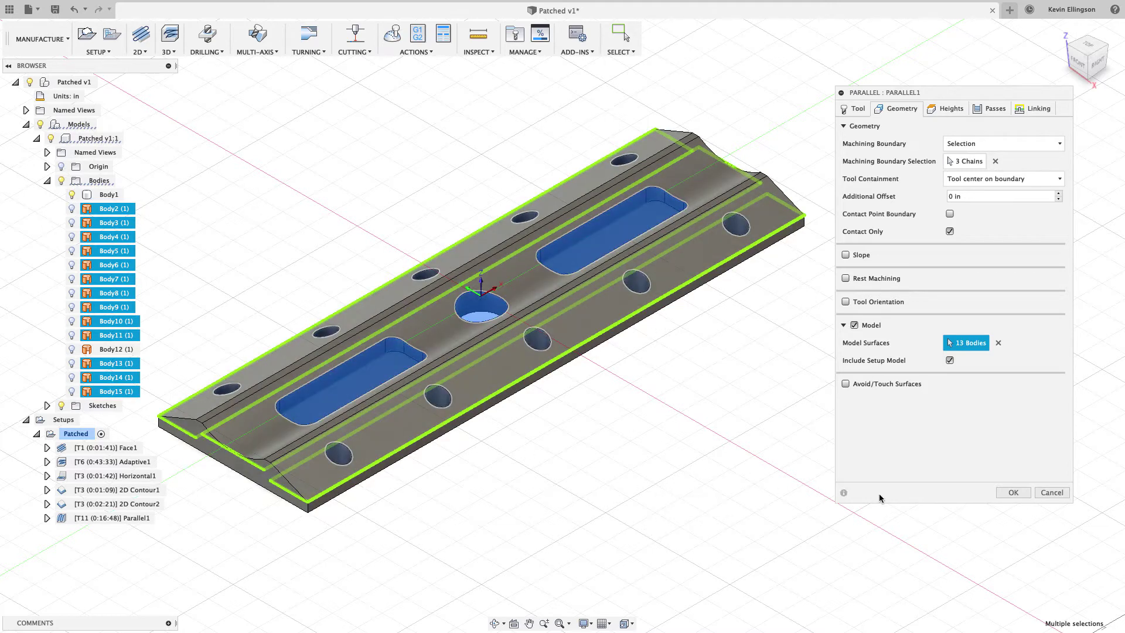
Confirm Parallel1 with the 13 model bodies and inspect its new toolpath around the holes.
click(1013, 493)
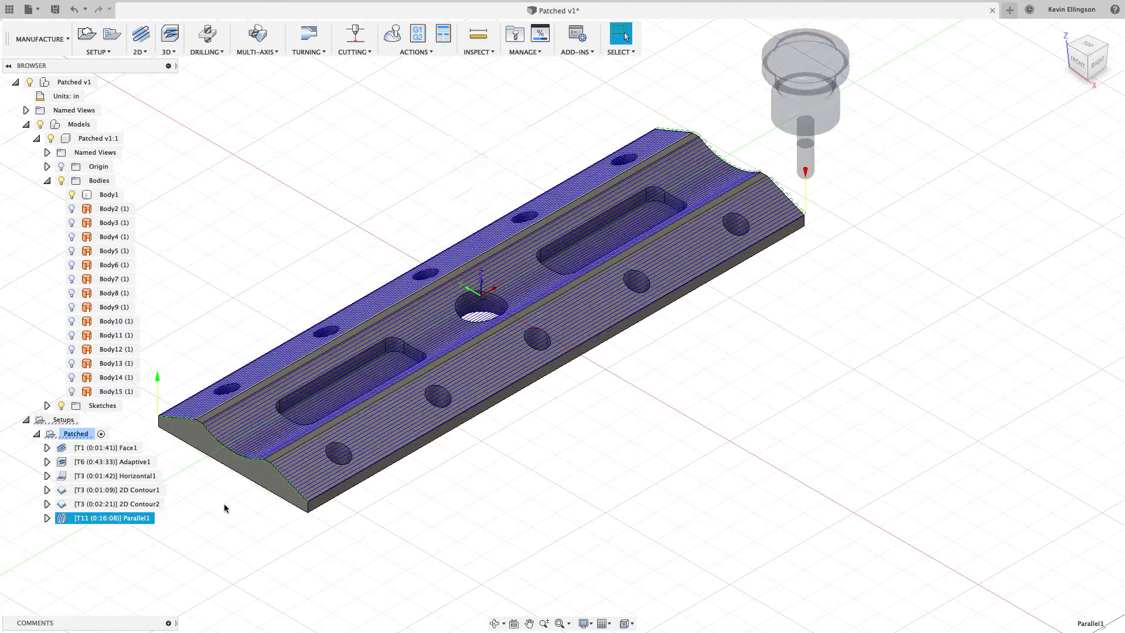
scroll(372, 447, up, 10)
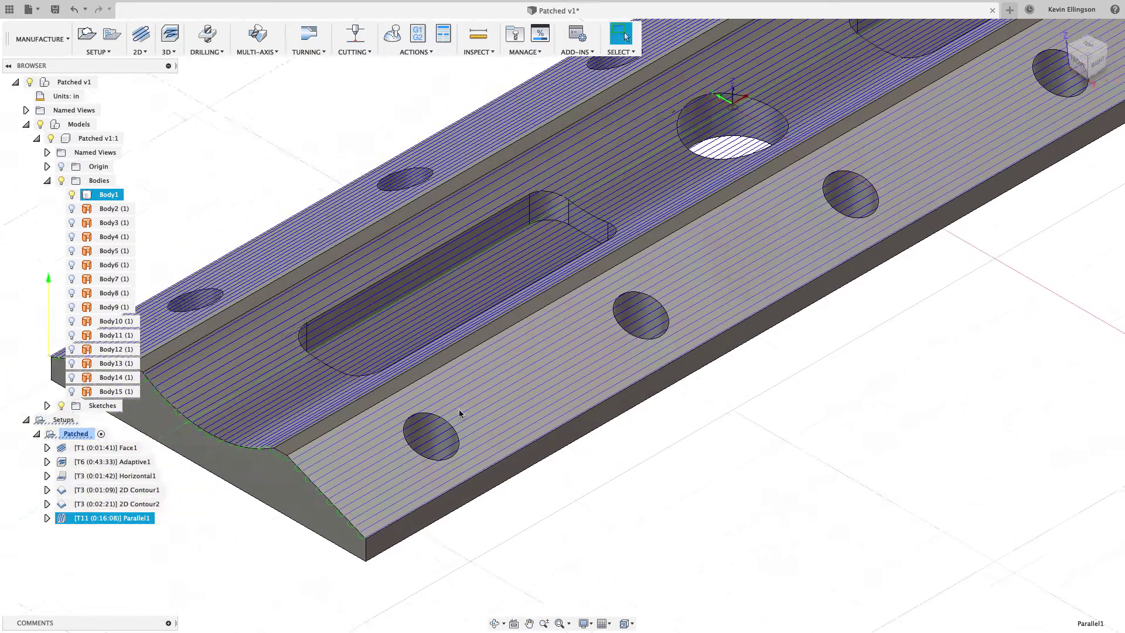
scroll(389, 447, up, 3)
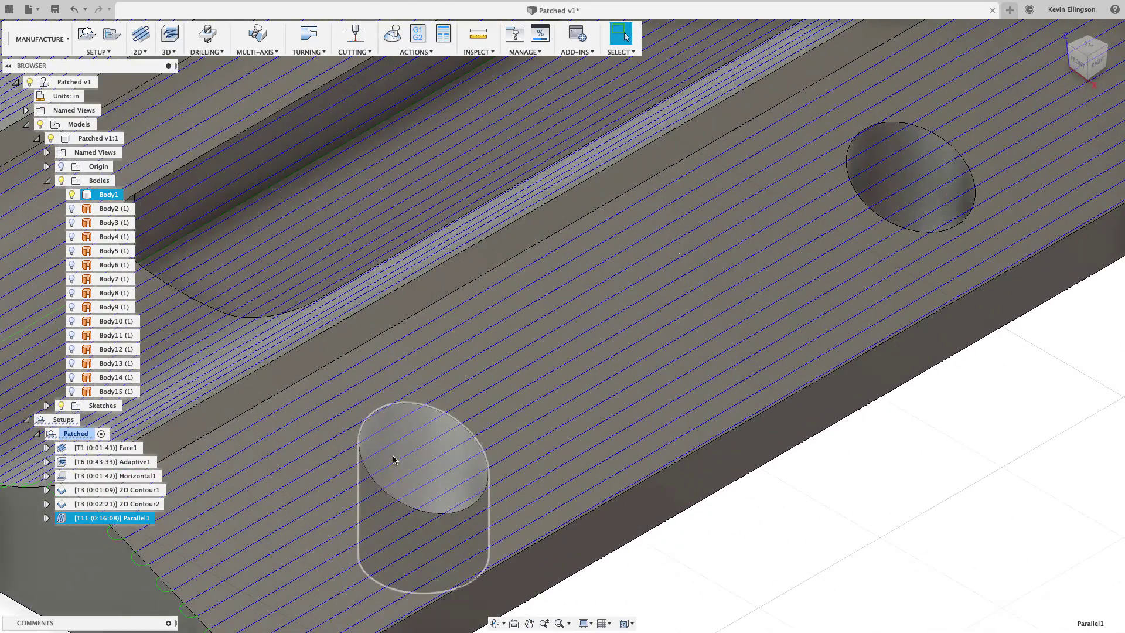
scroll(413, 439, down, 2)
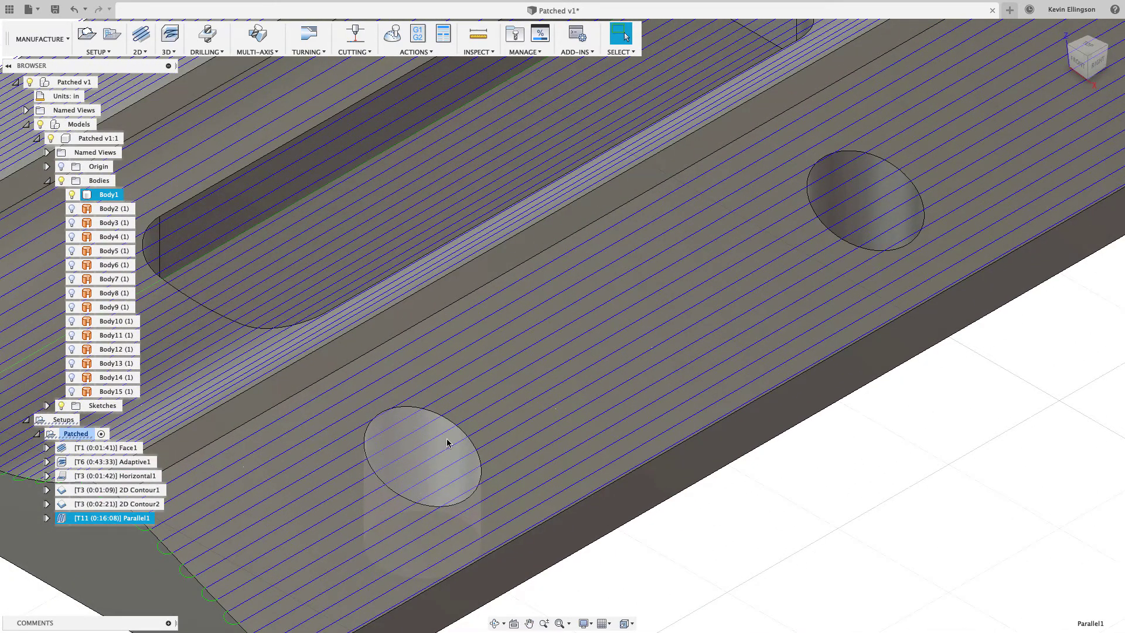
shift+middle_drag(513, 439, 560, 476)
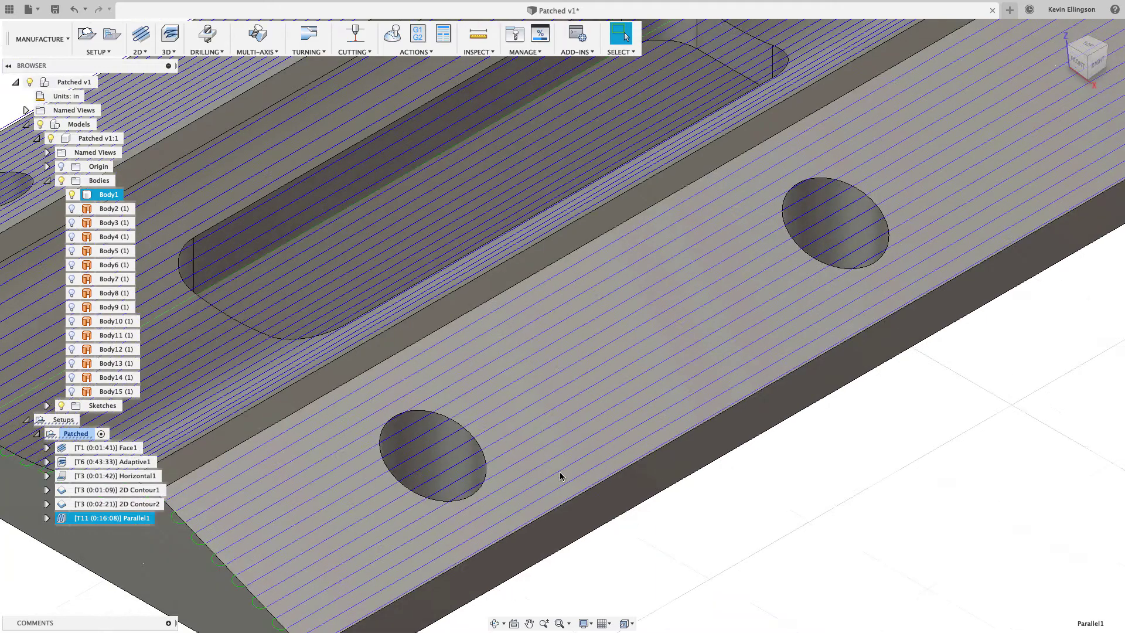
scroll(593, 479, down, 2)
scroll(594, 479, down, 5)
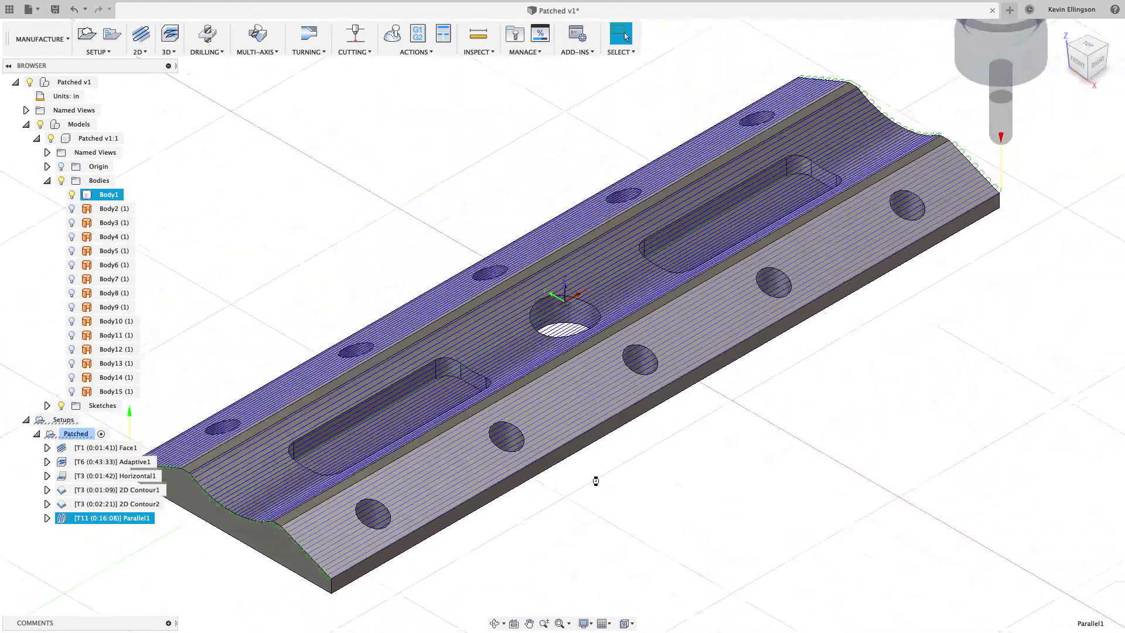
Briefly inspect Adaptive1's toolpath at the holes, then clear the selection to show the bare part.
click(115, 464)
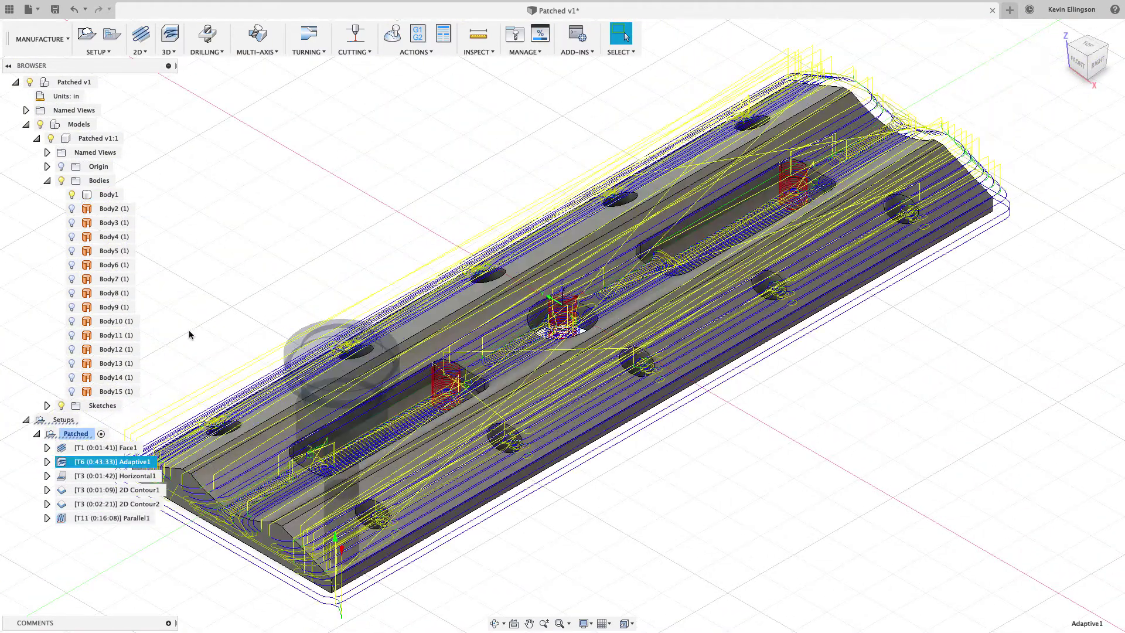
scroll(610, 403, up, 6)
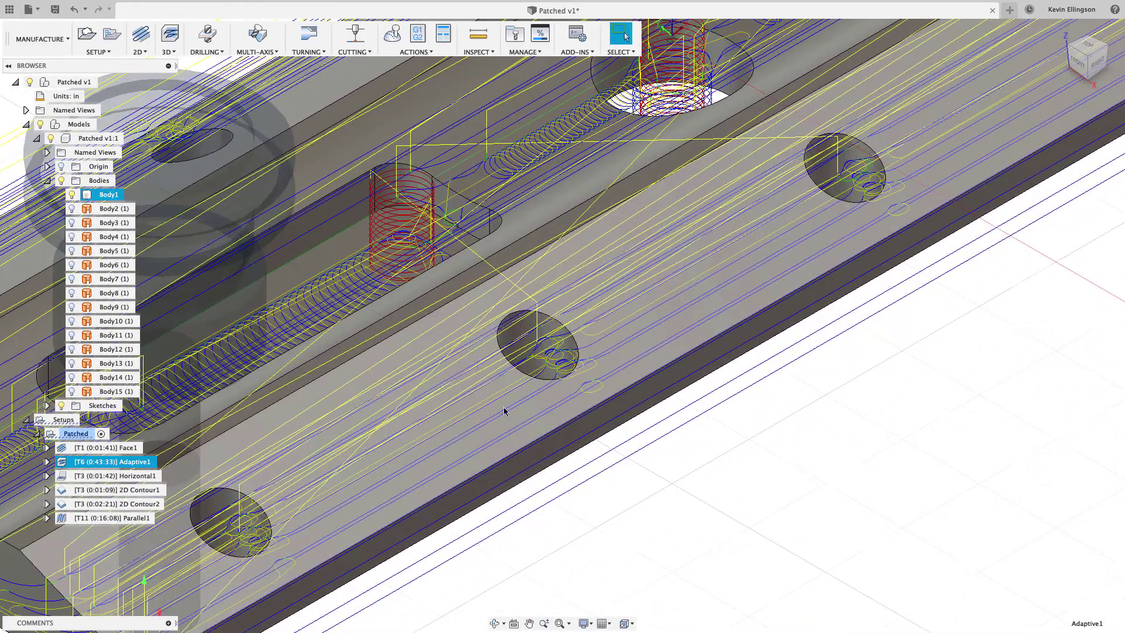
scroll(586, 487, down, 5)
right_click(115, 466)
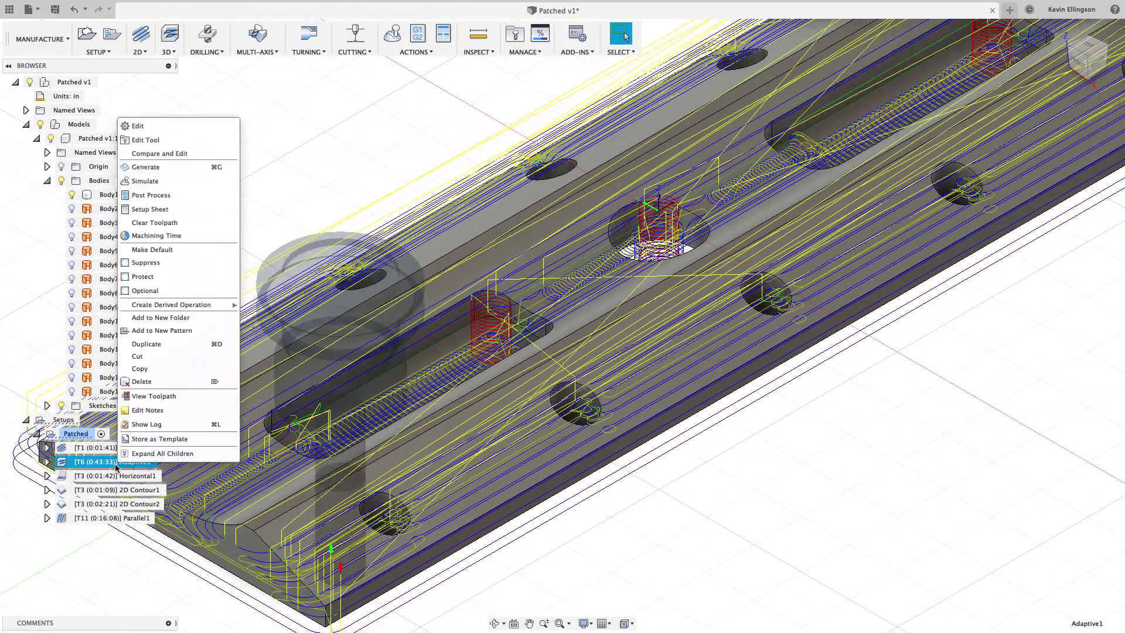
key(Escape)
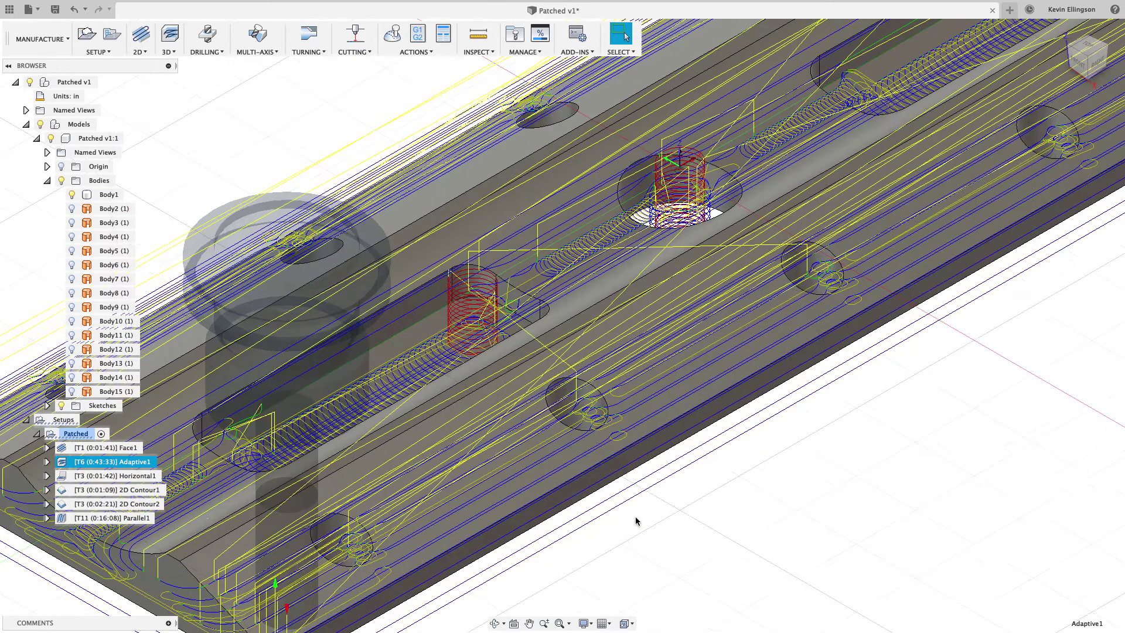
click(610, 491)
scroll(610, 492, down, 2)
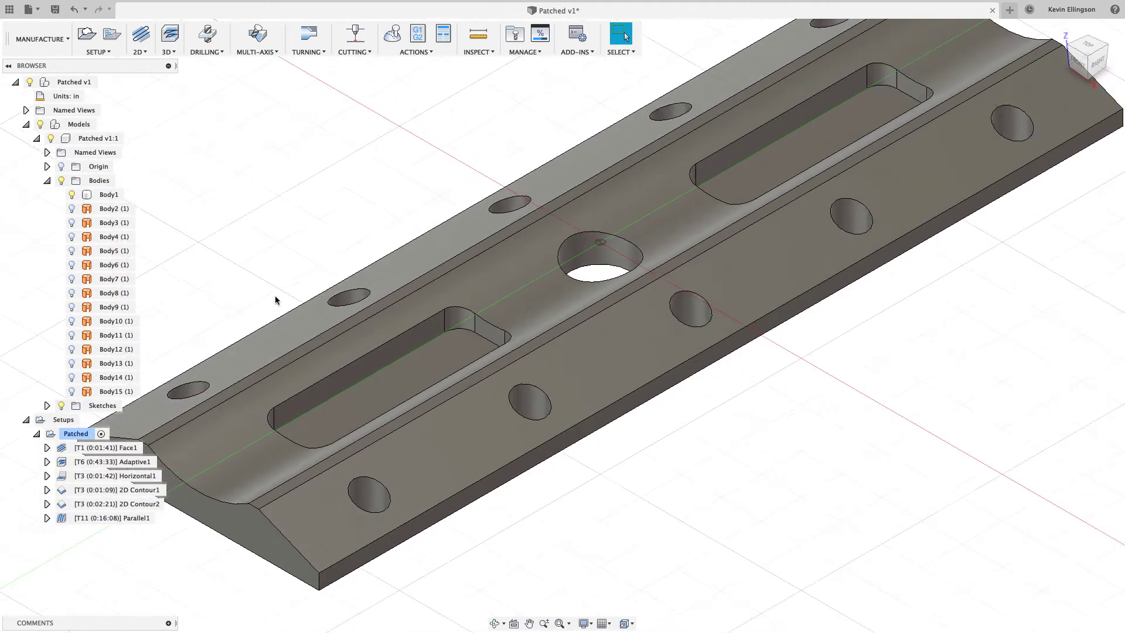
Open the Patched setup for editing and activate its Model body selector.
right_click(78, 435)
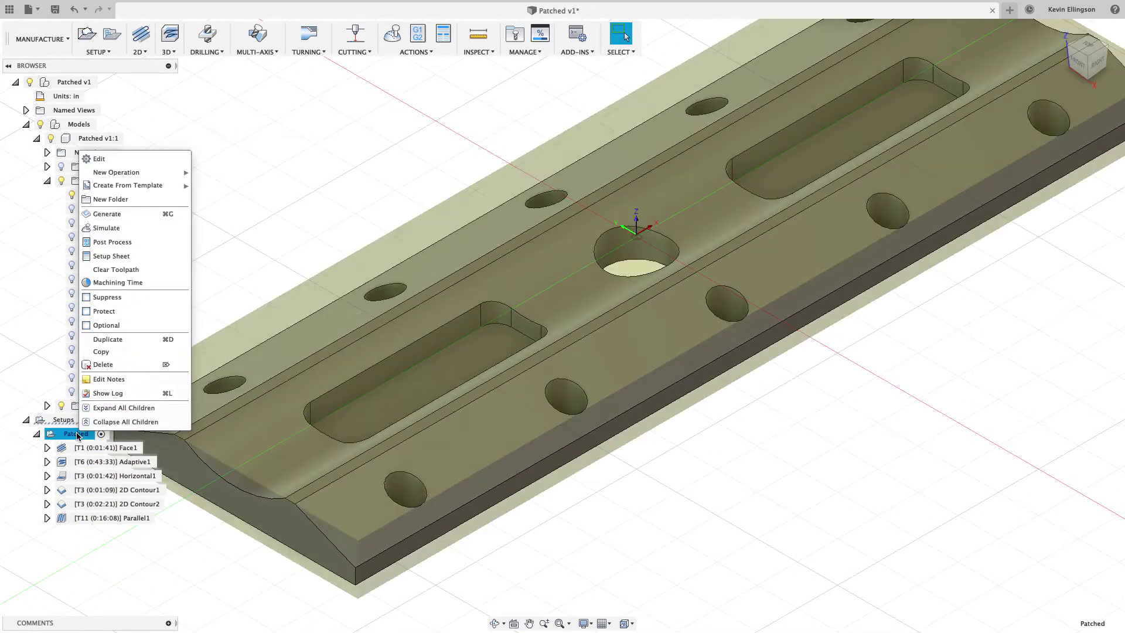
click(176, 159)
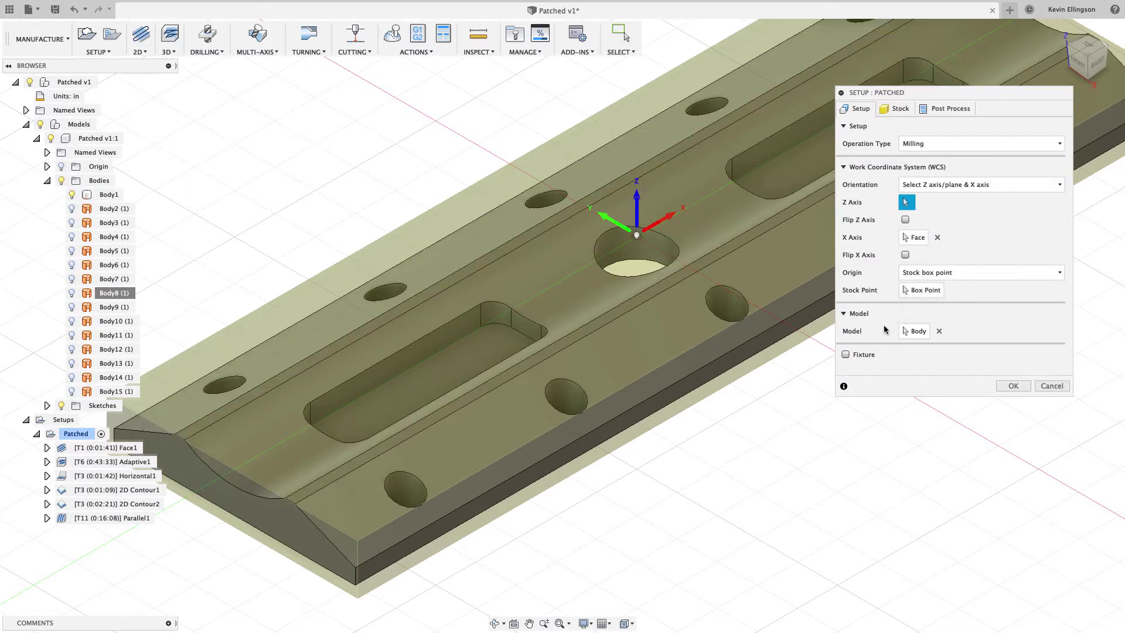
click(903, 333)
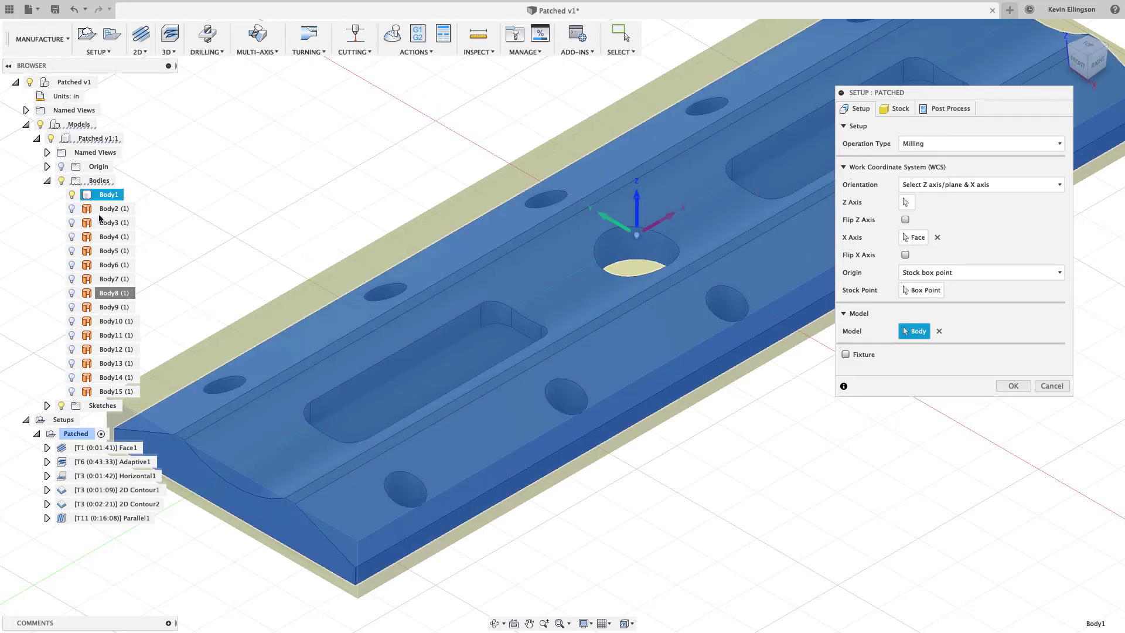
Set the setup model to Body1 through Body11 and confirm.
click(105, 210)
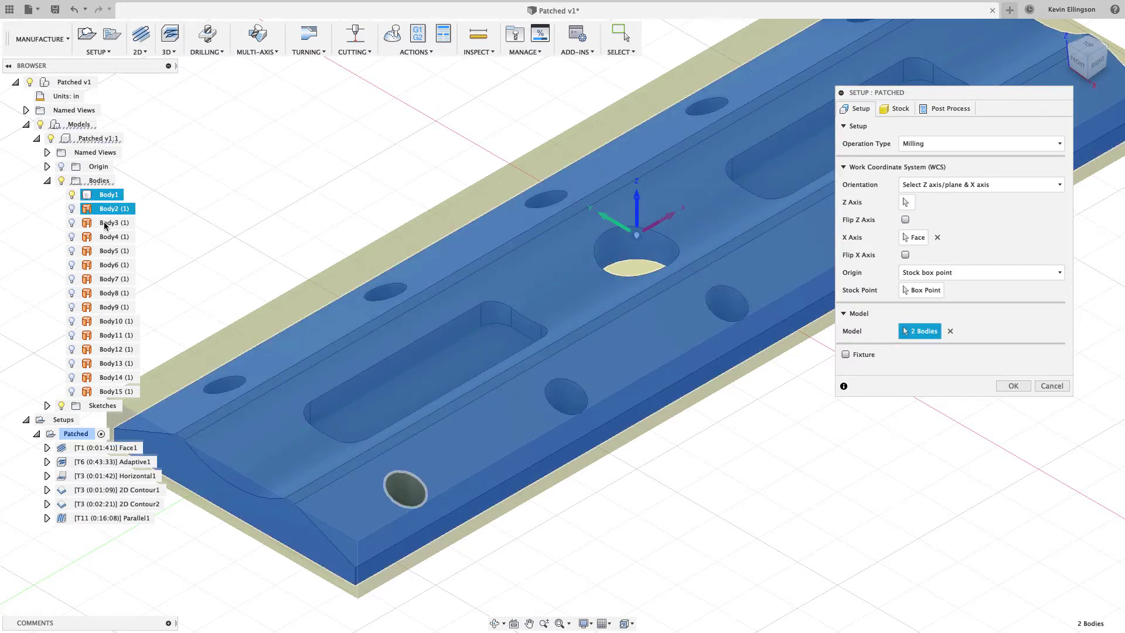
click(107, 222)
click(108, 236)
click(108, 251)
click(107, 265)
scroll(269, 270, down, 4)
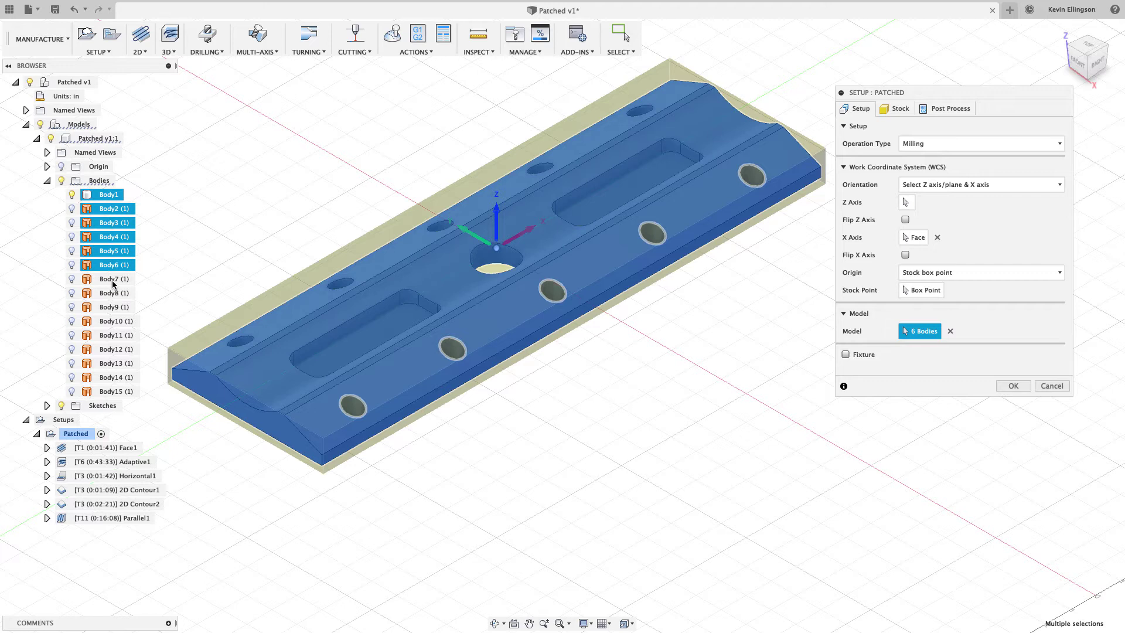
click(111, 280)
click(110, 294)
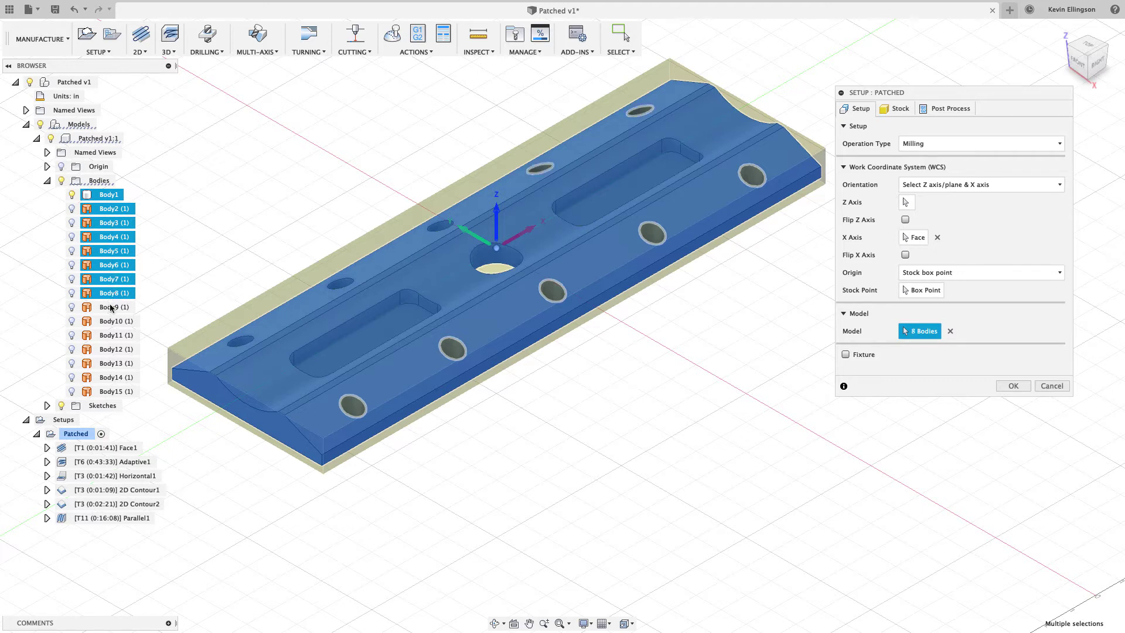
click(112, 309)
click(113, 321)
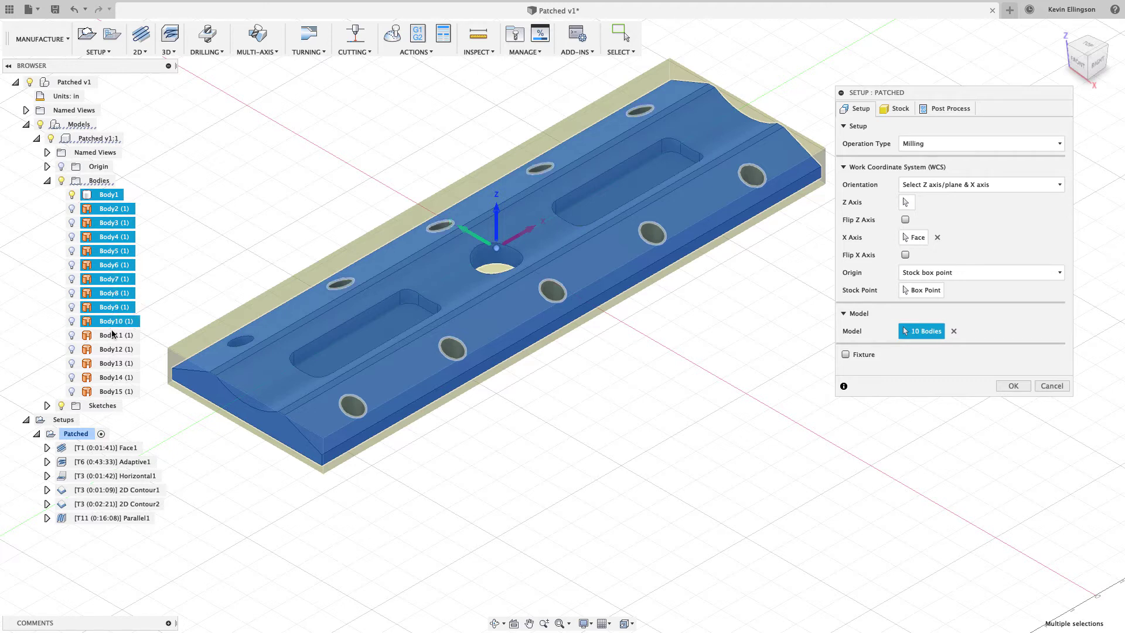
click(114, 335)
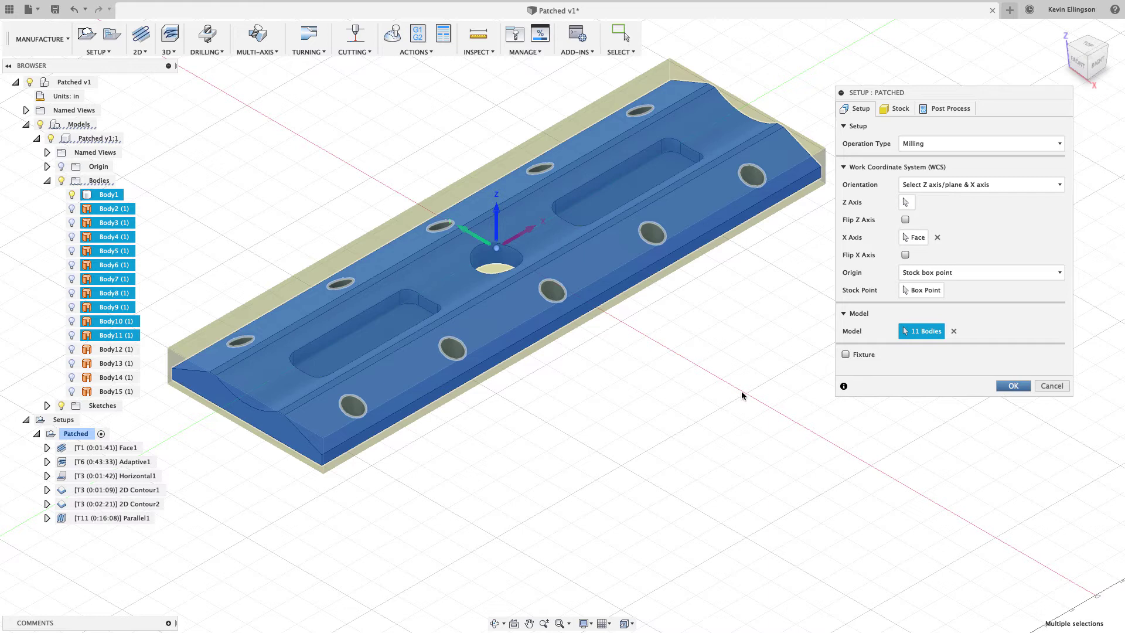
key(Return)
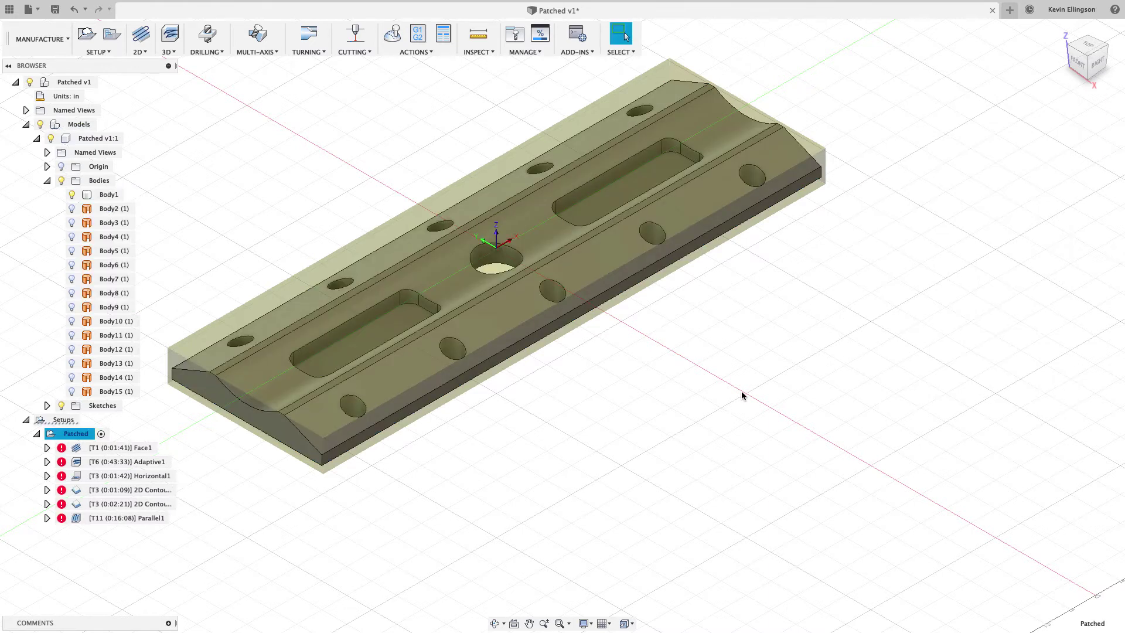
Regenerate all six Patched operations and display Adaptive1, now estimated at 0:39:13.
right_click(81, 437)
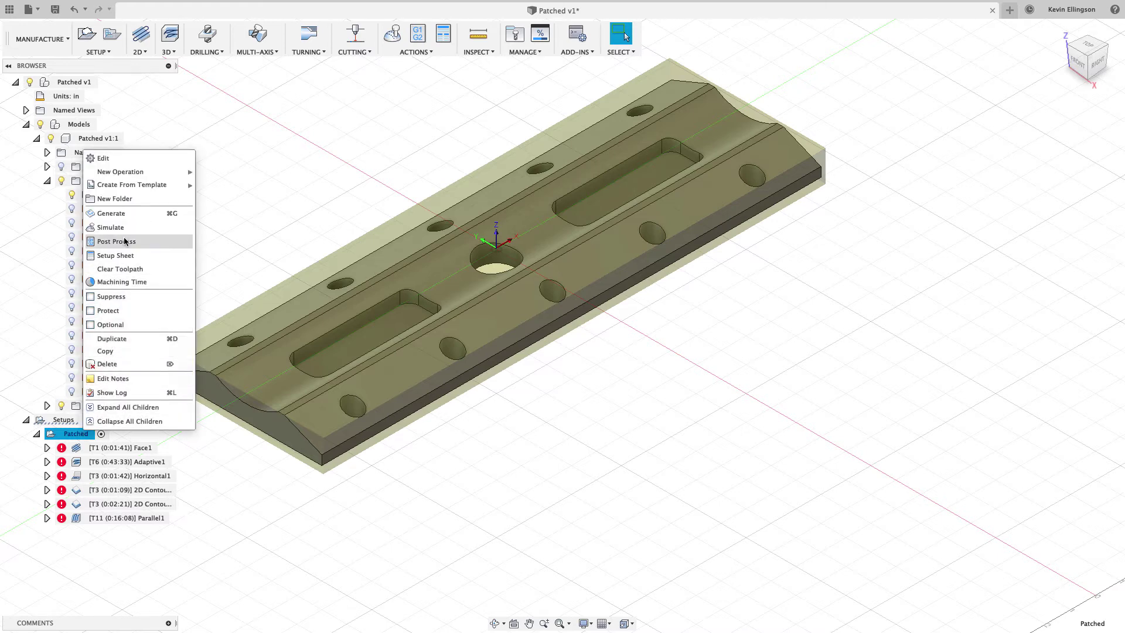
click(128, 214)
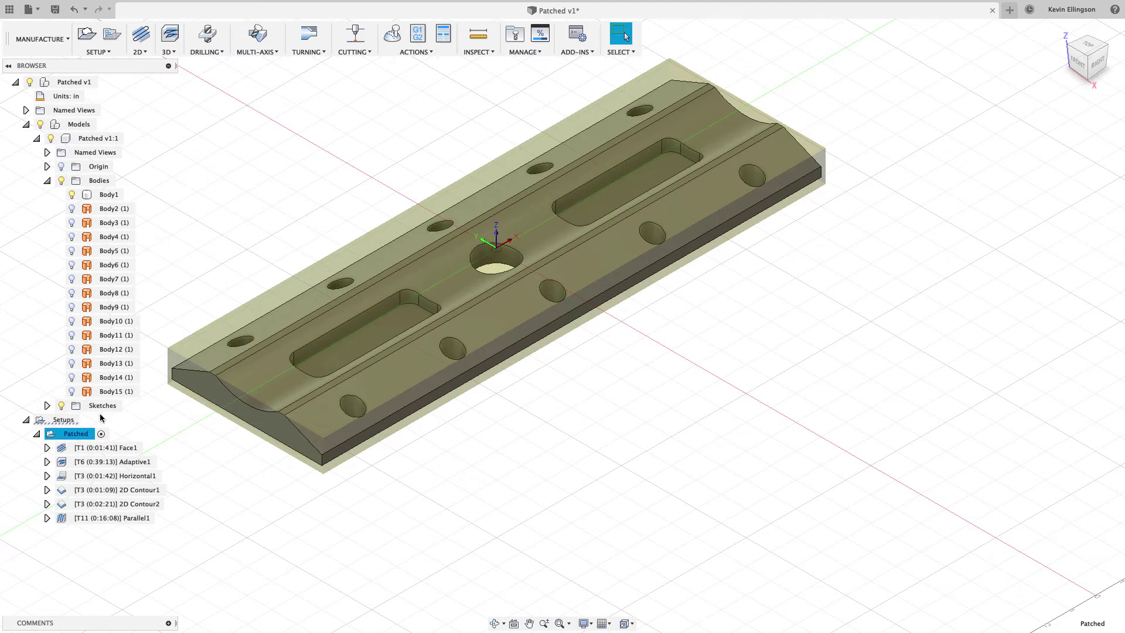
click(104, 463)
Zoom in and out around the holes to confirm Adaptive1's passes run straight over them.
scroll(316, 460, up, 10)
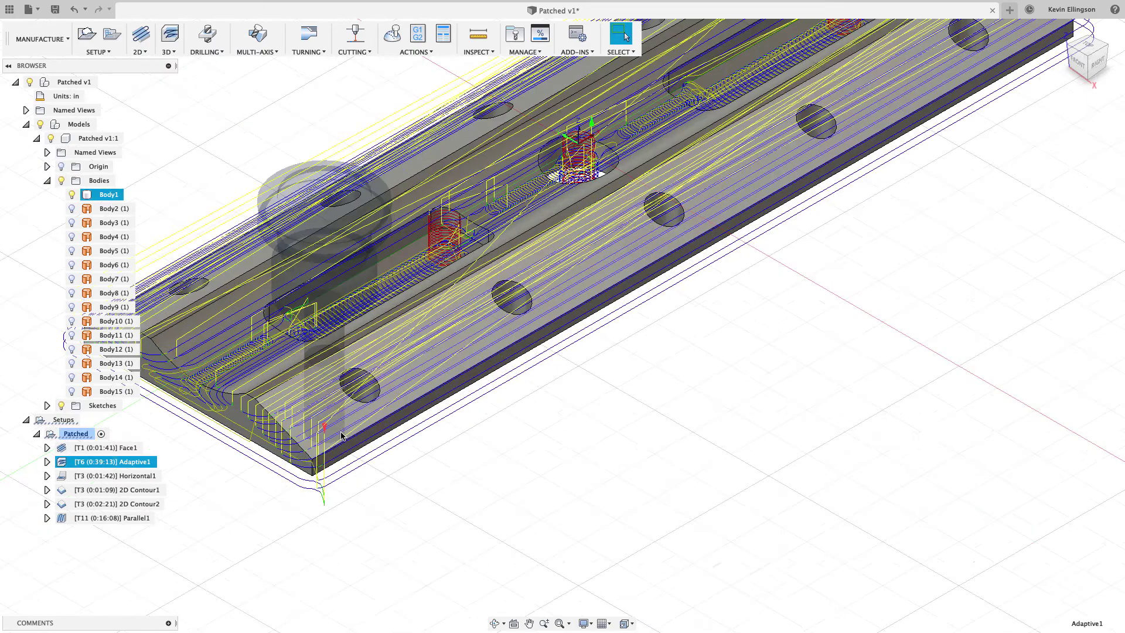
scroll(484, 484, up, 5)
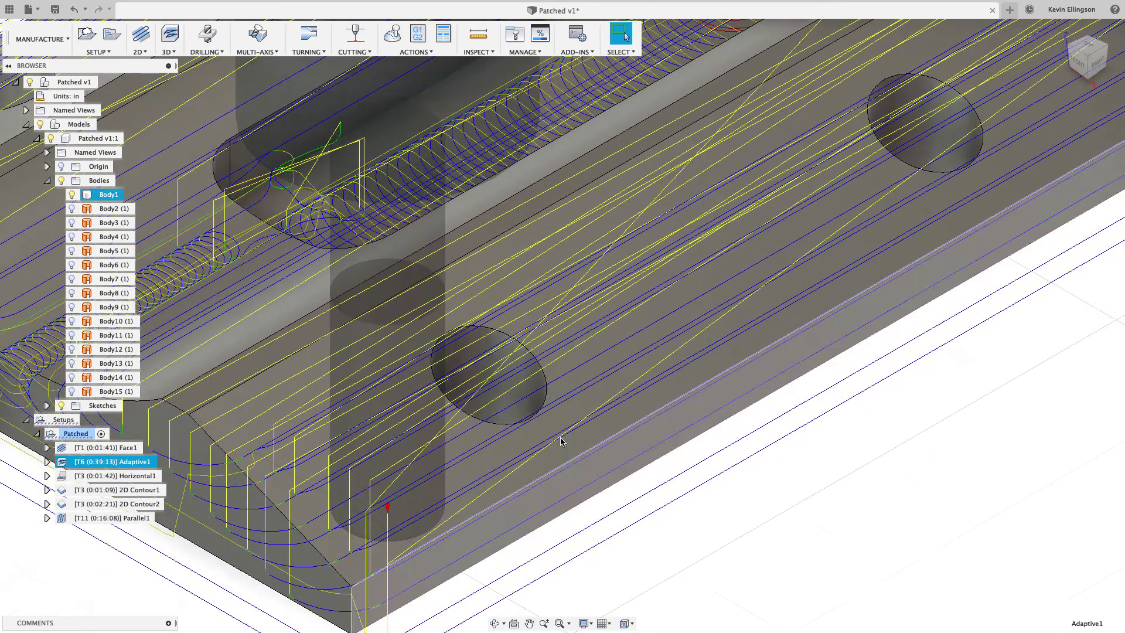
scroll(495, 399, down, 10)
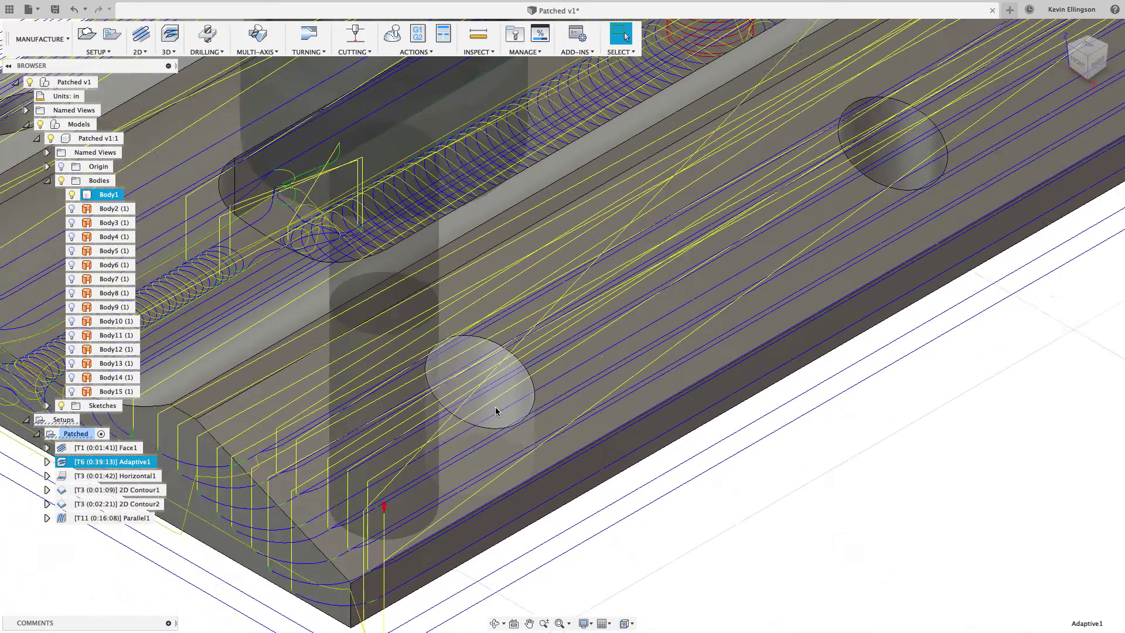
scroll(497, 378, up, 2)
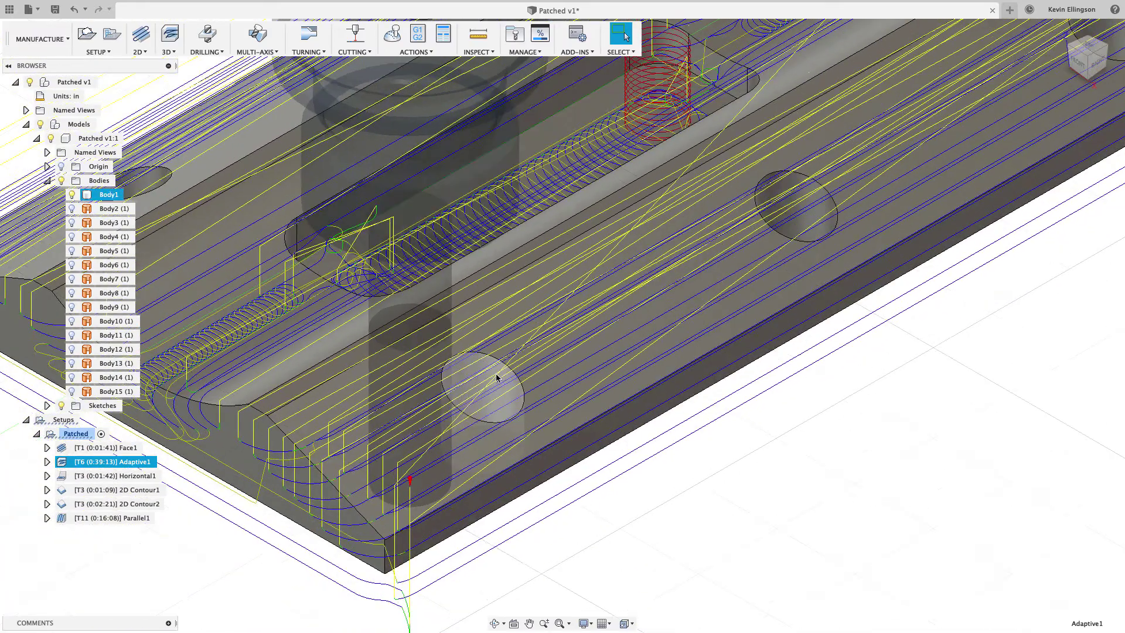
scroll(494, 386, down, 10)
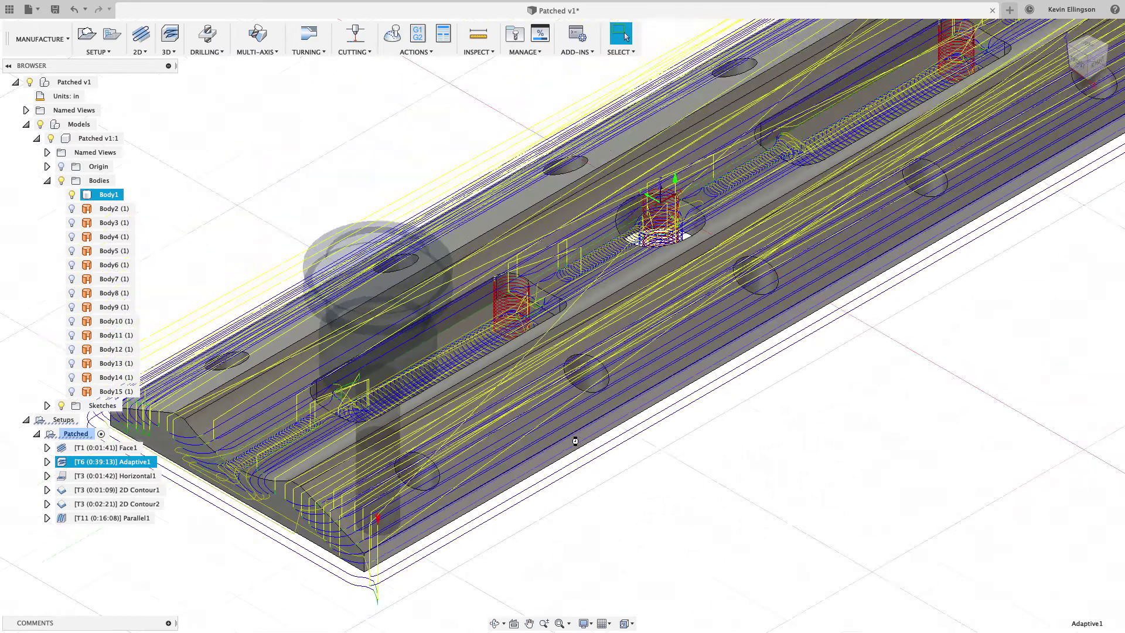